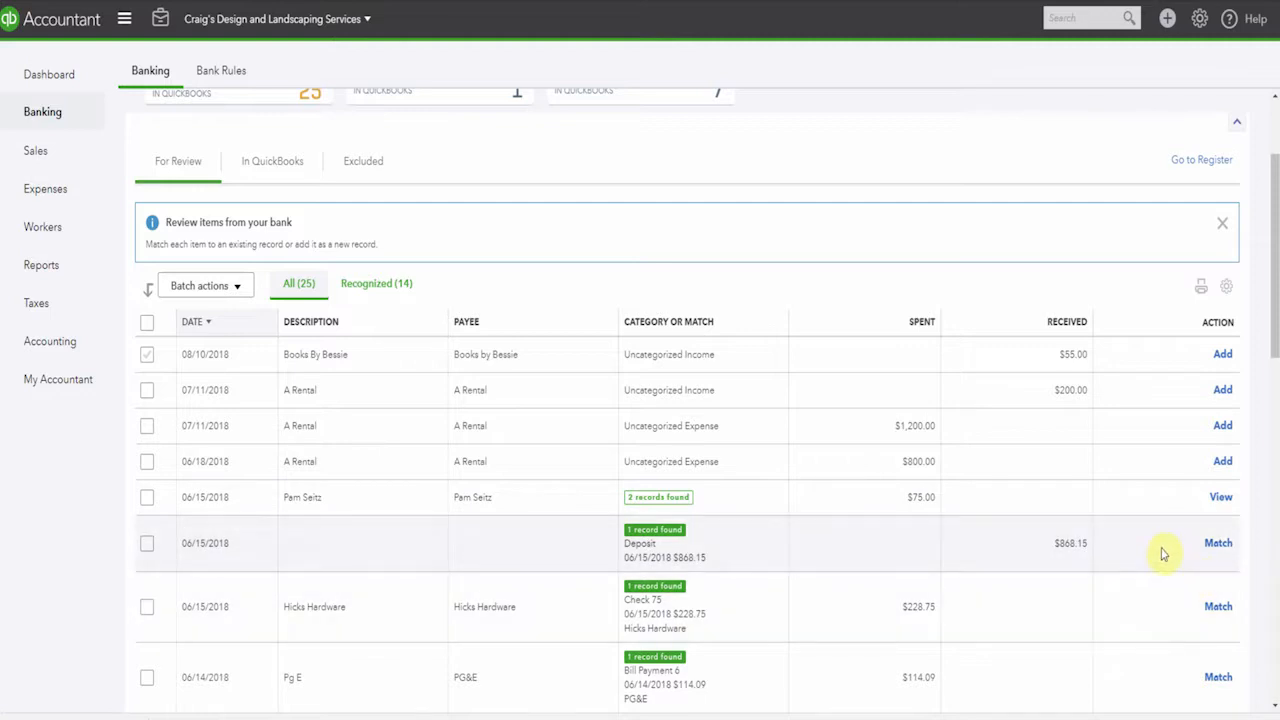
Start a new bank rule named "A Rental" with the condition that bank text contains "A Rental"
scroll(1005, 640, up, 2)
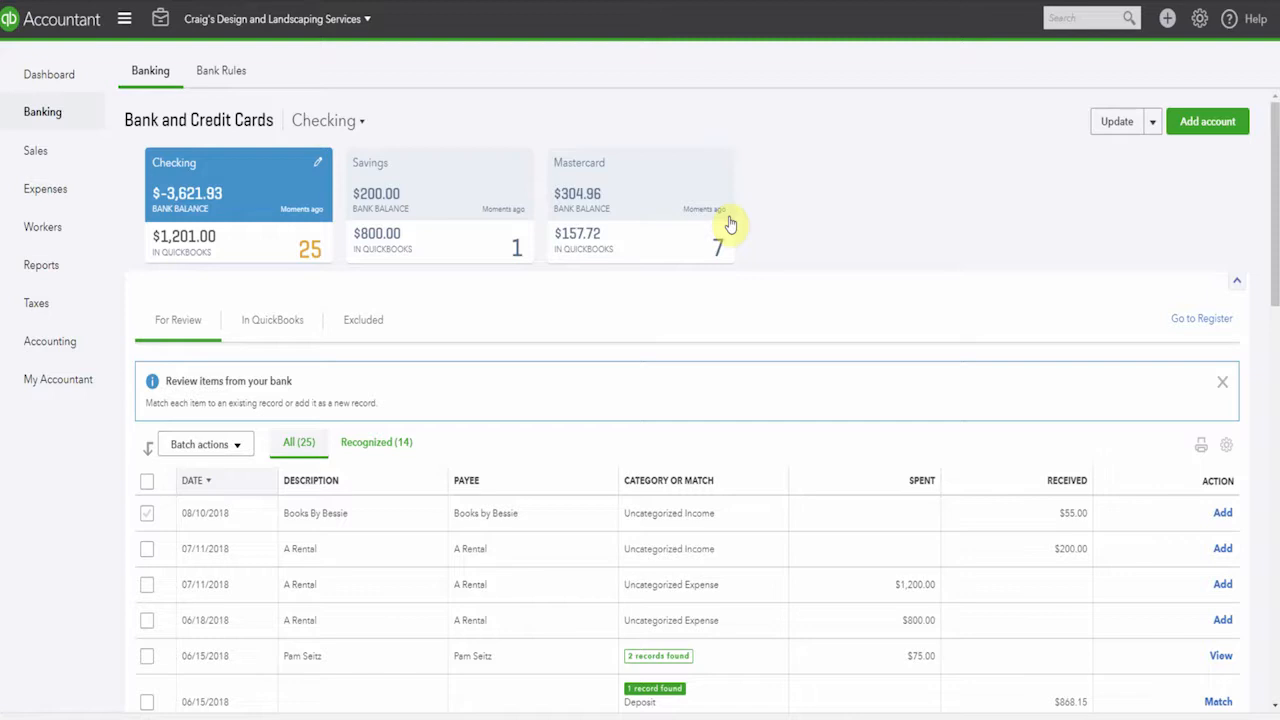
scroll(240, 120, down, 1)
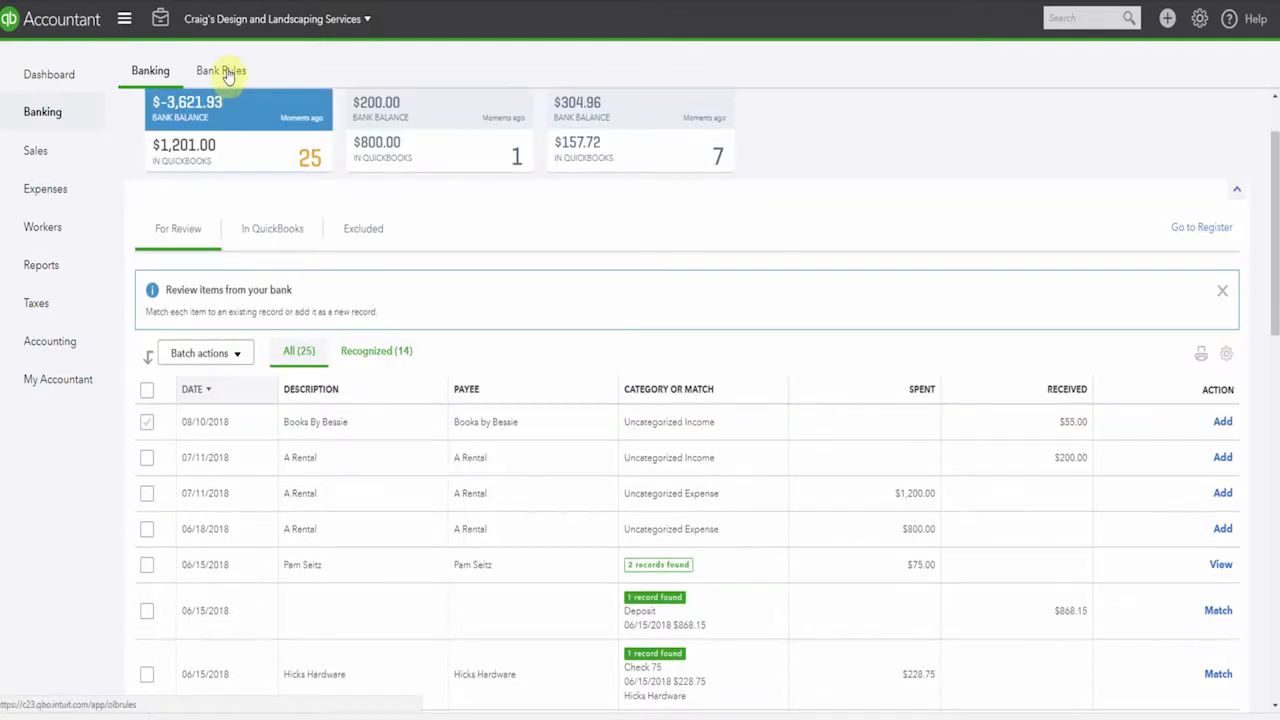
click(228, 74)
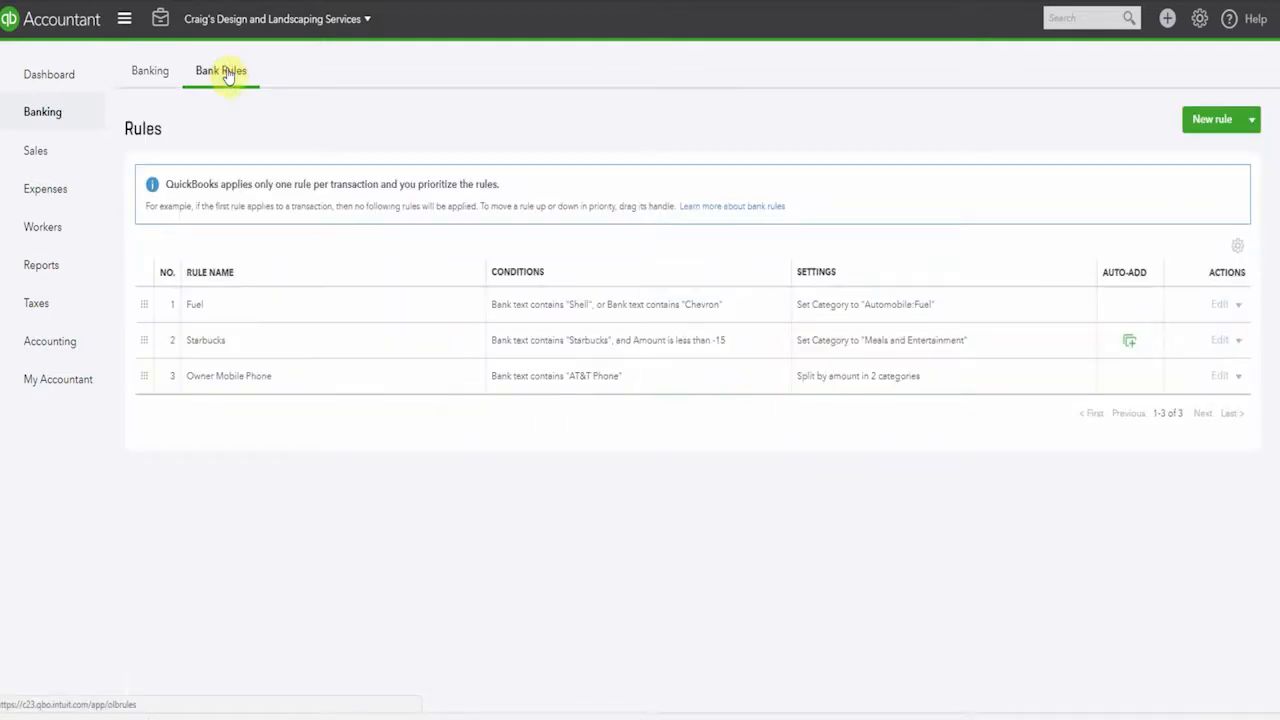
click(1214, 123)
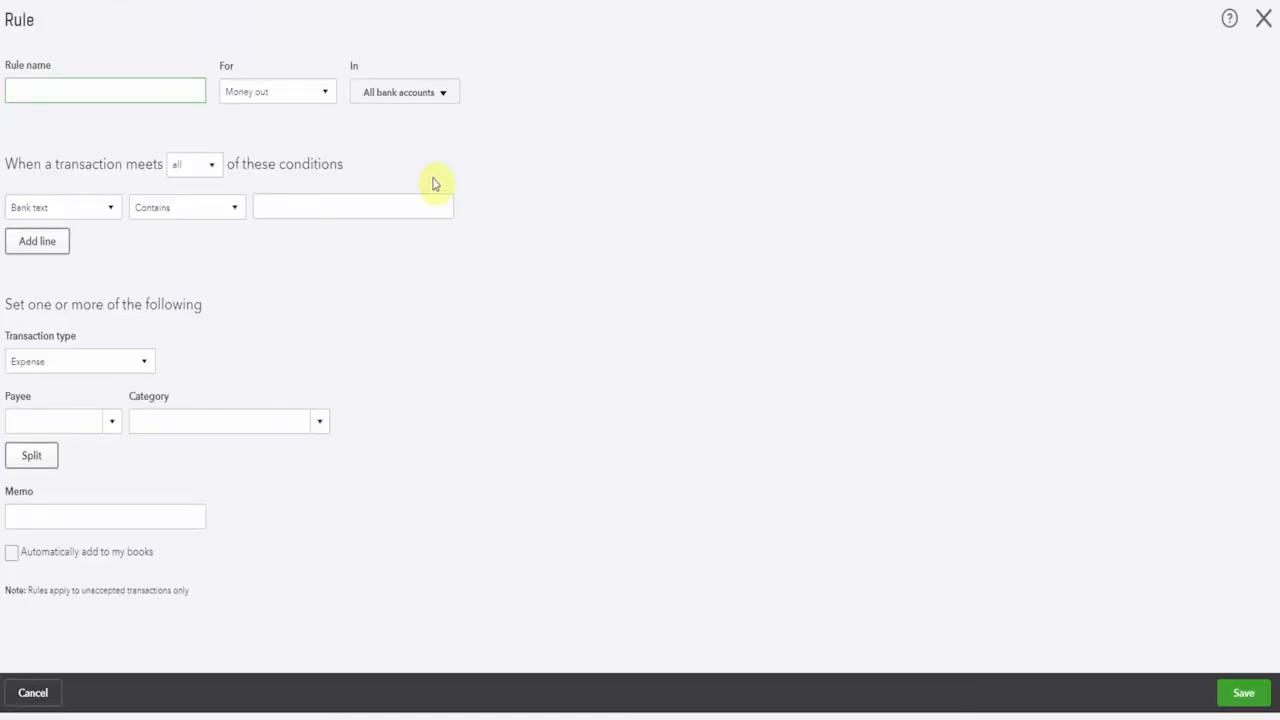
text(A Rental)
click(306, 207)
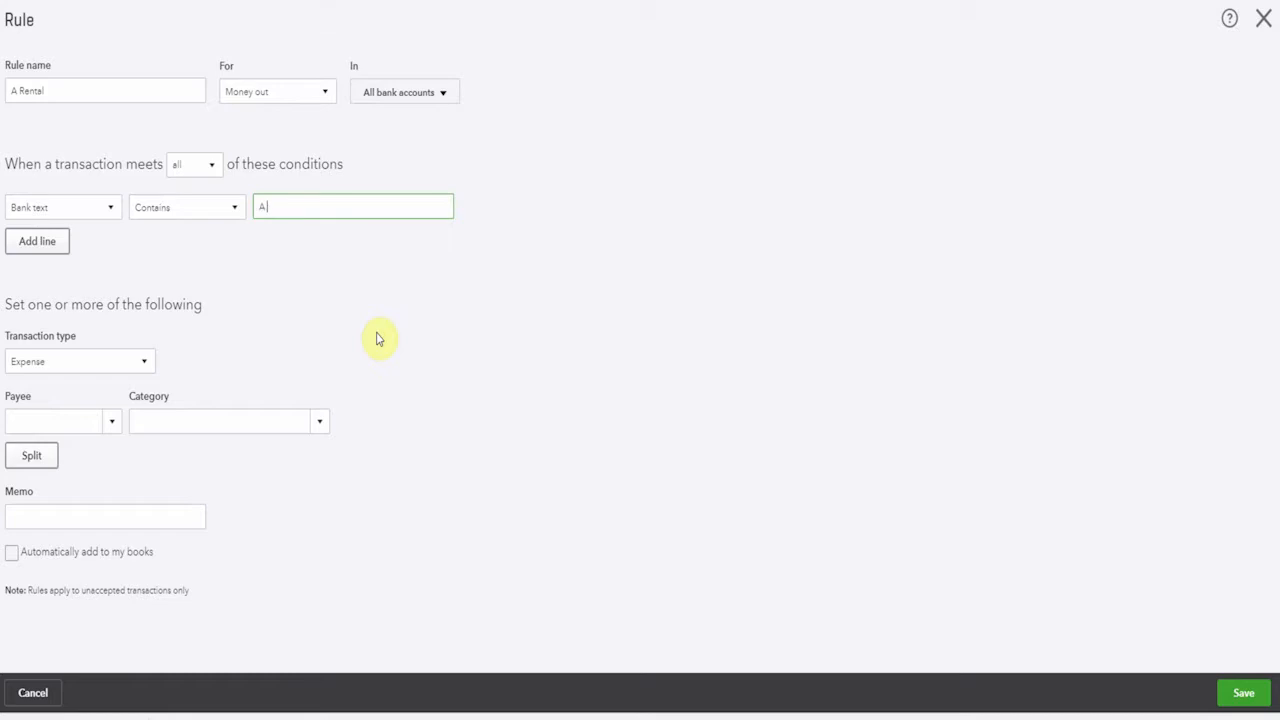
text(A Rental)
Set the rule's payee to A Rental and category to Equipment Rental, enable automatically adding to the books, and save it
click(112, 422)
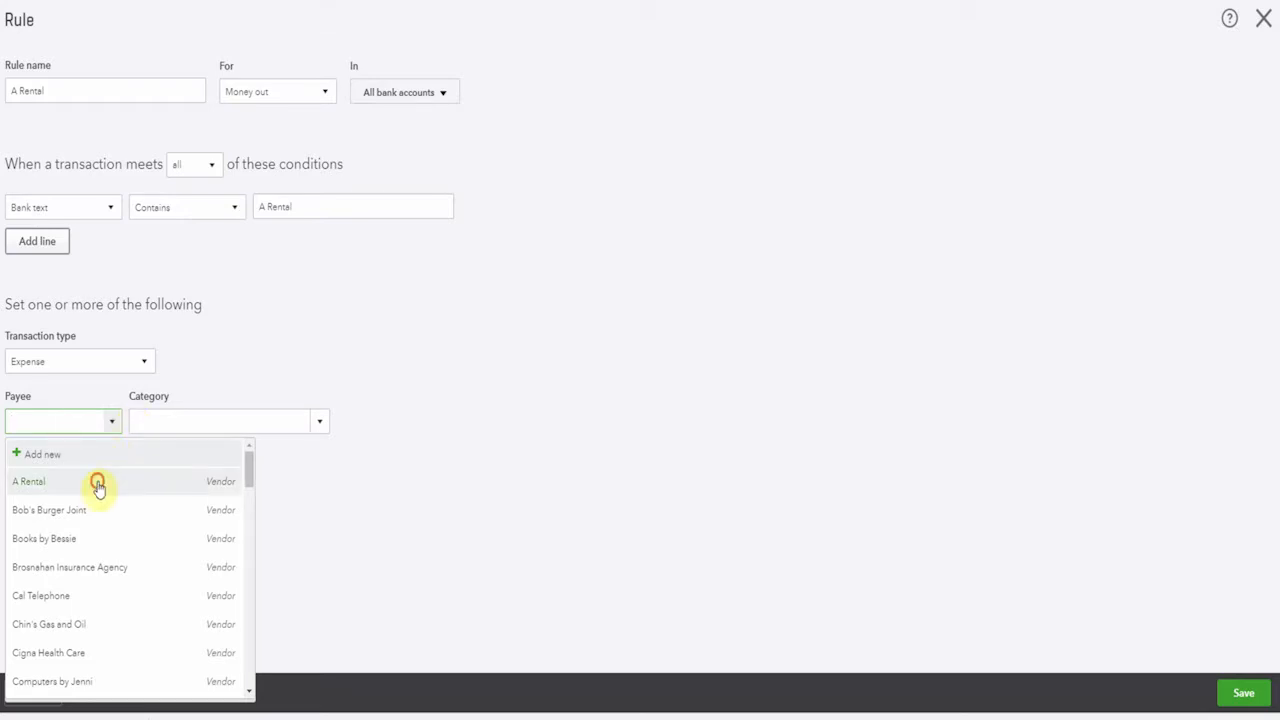
click(97, 482)
click(180, 422)
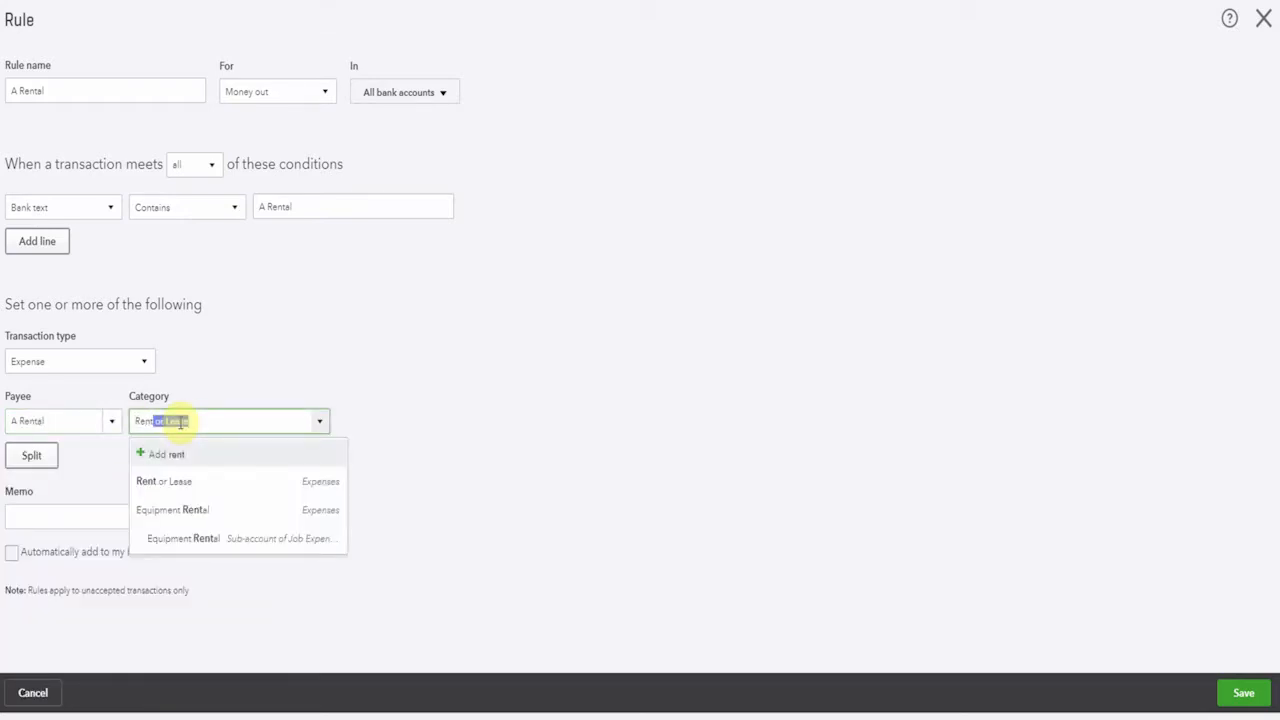
click(190, 510)
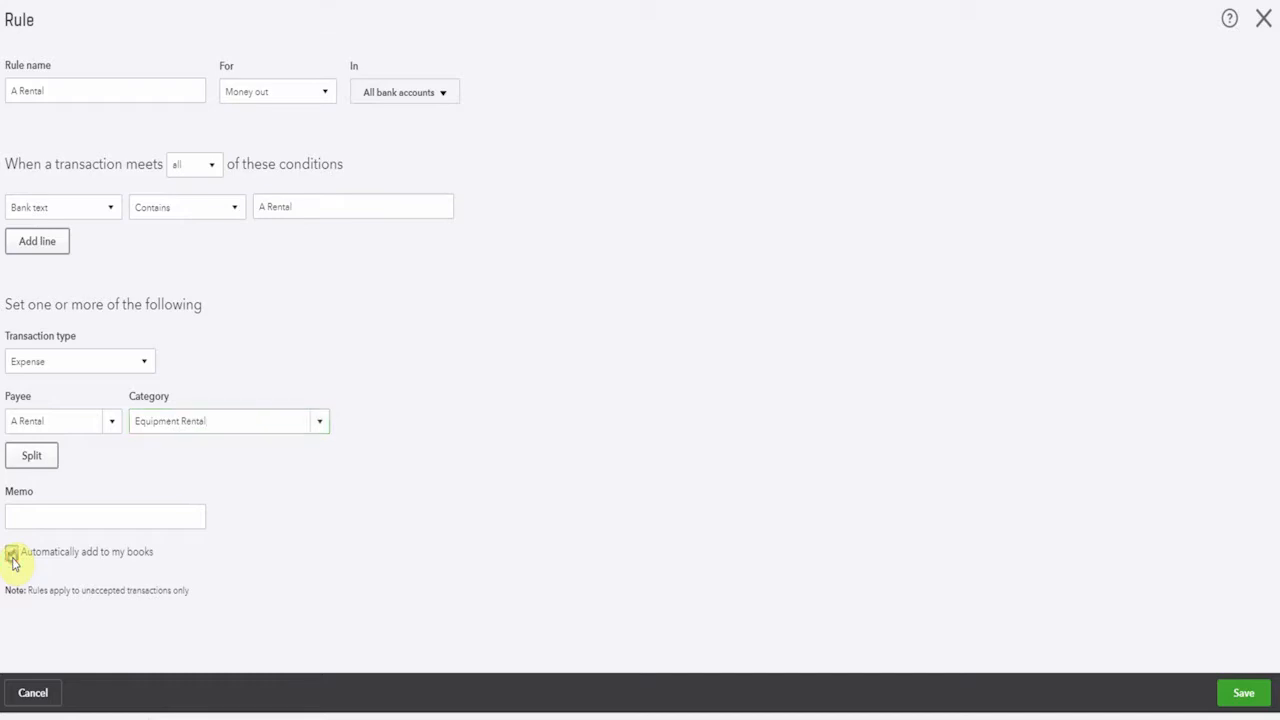
click(12, 556)
click(1241, 694)
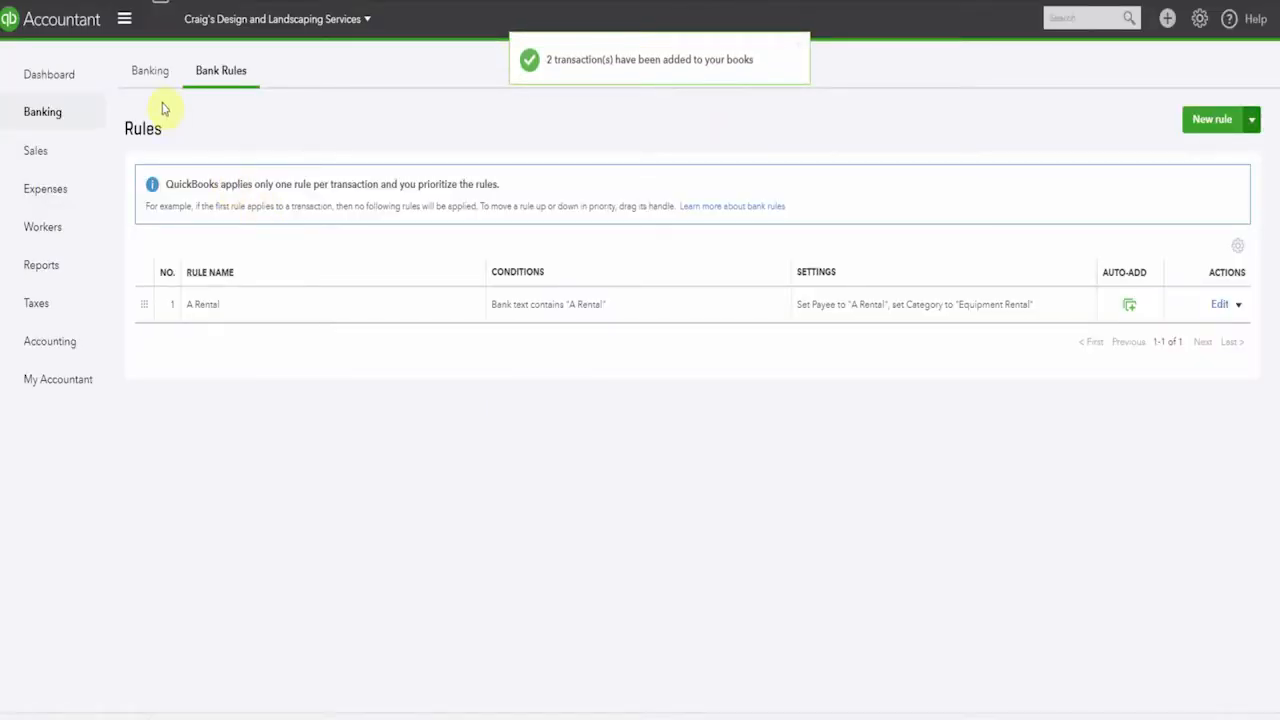
Check the checking account's transactions already added to QuickBooks, and look through those remaining for review
click(150, 74)
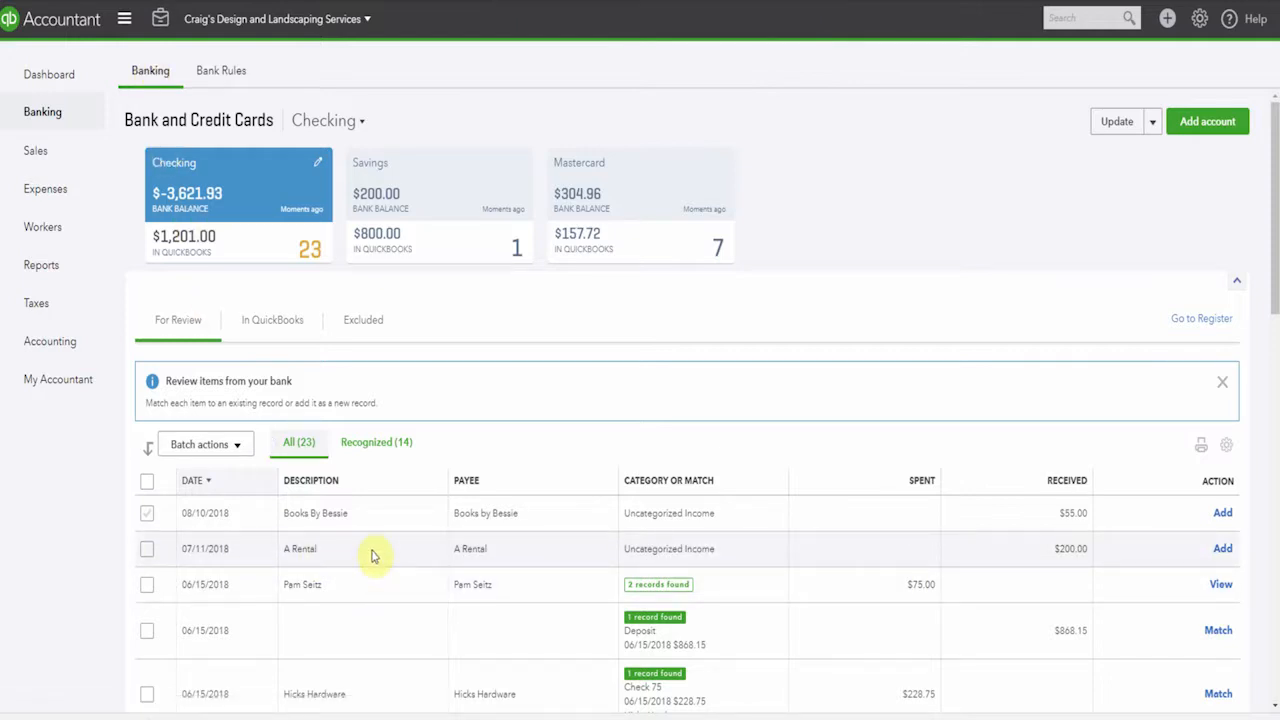
click(285, 323)
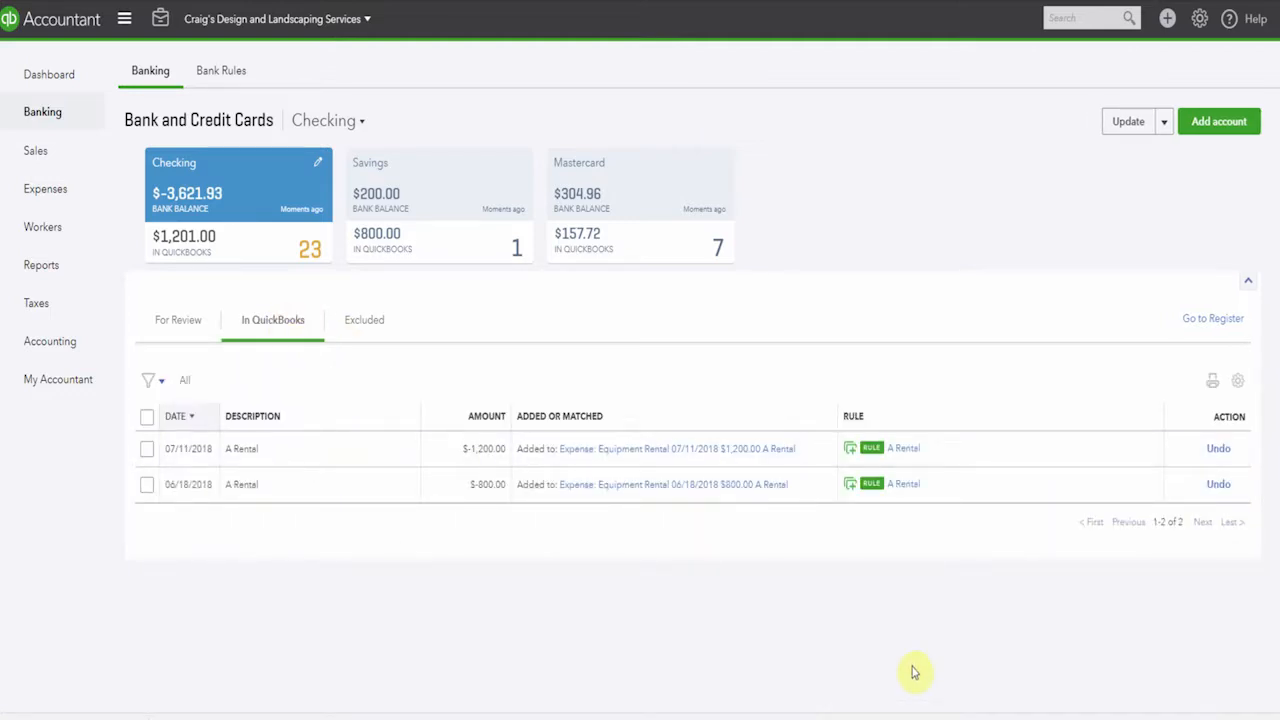
click(229, 72)
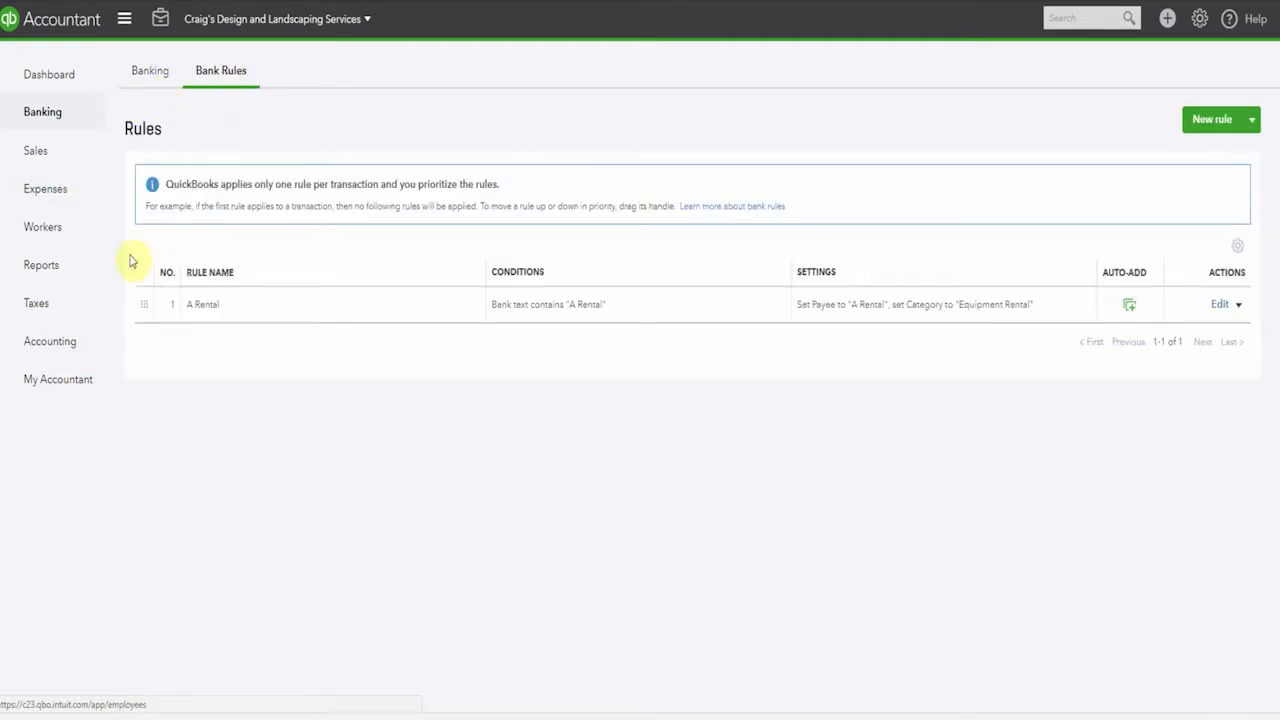
click(149, 74)
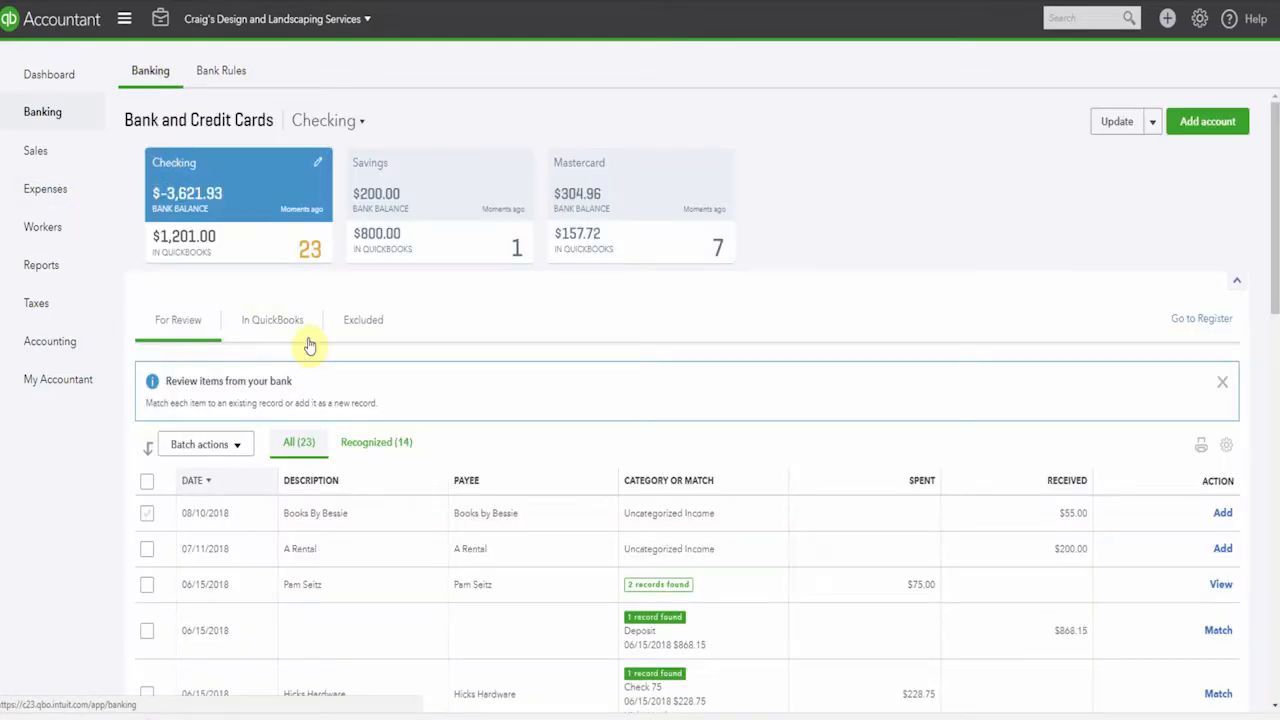
scroll(443, 334, down, 5)
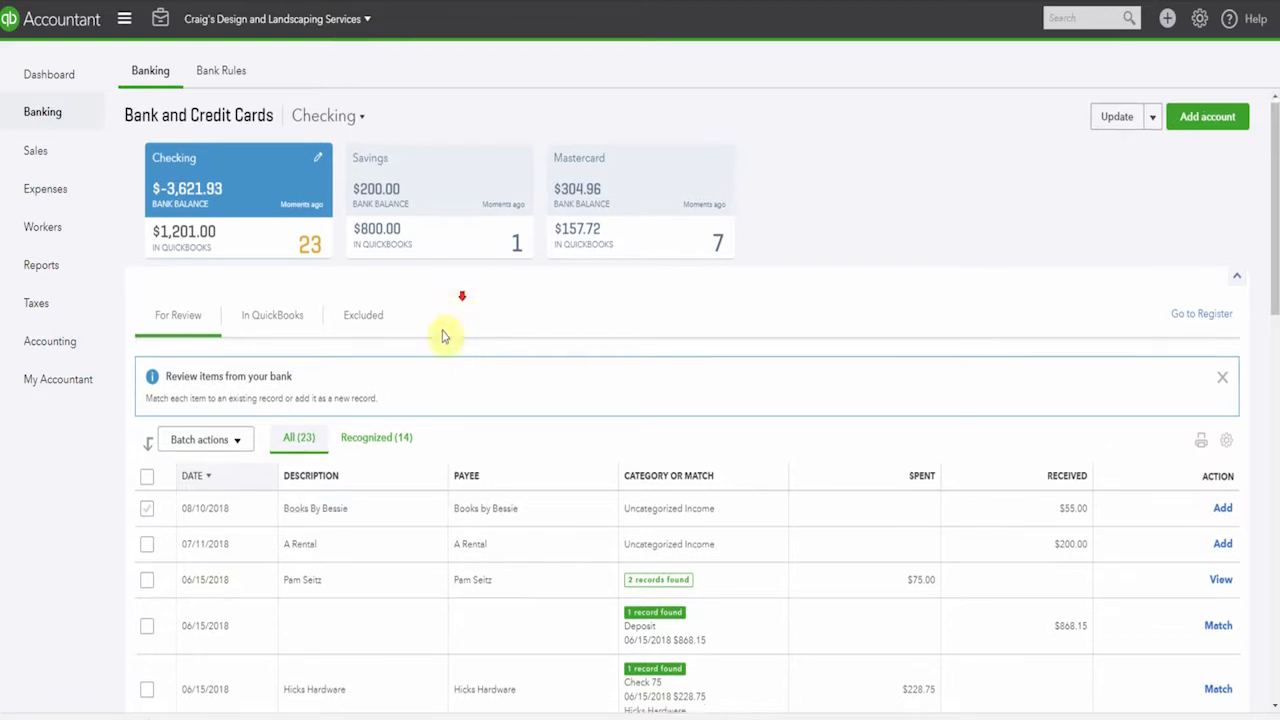
scroll(427, 400, down, 6)
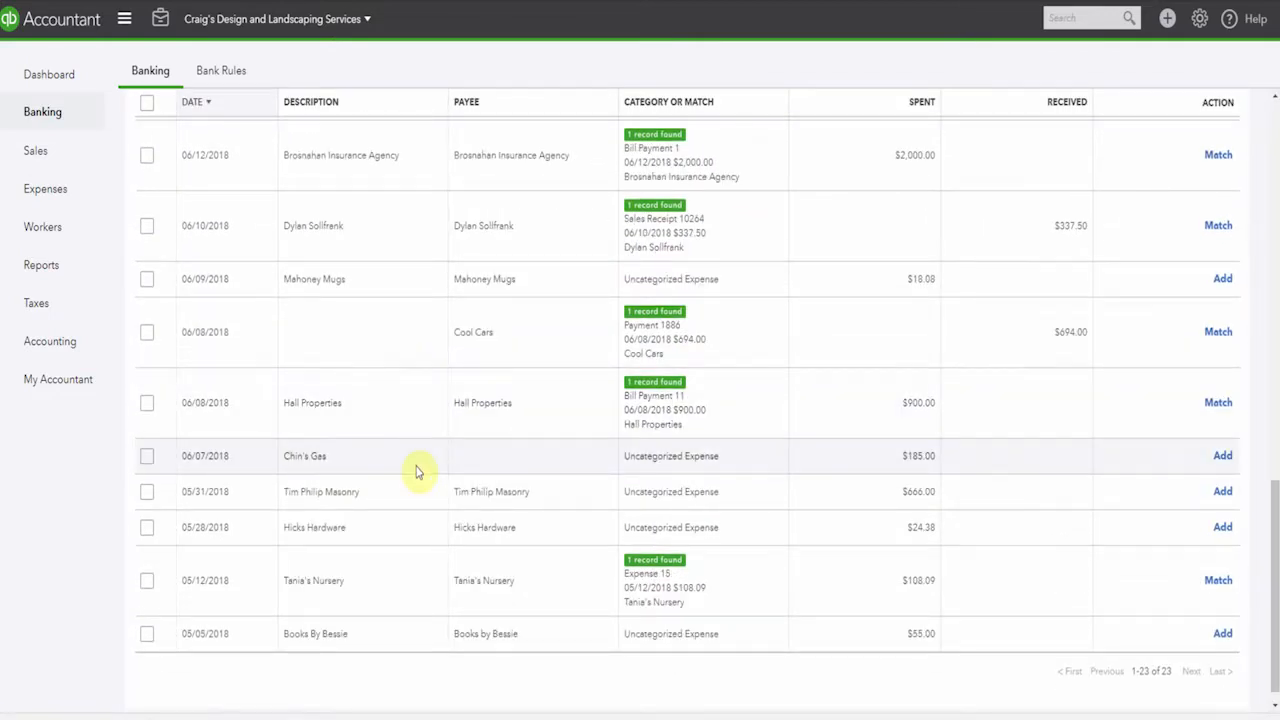
scroll(418, 470, up, 11)
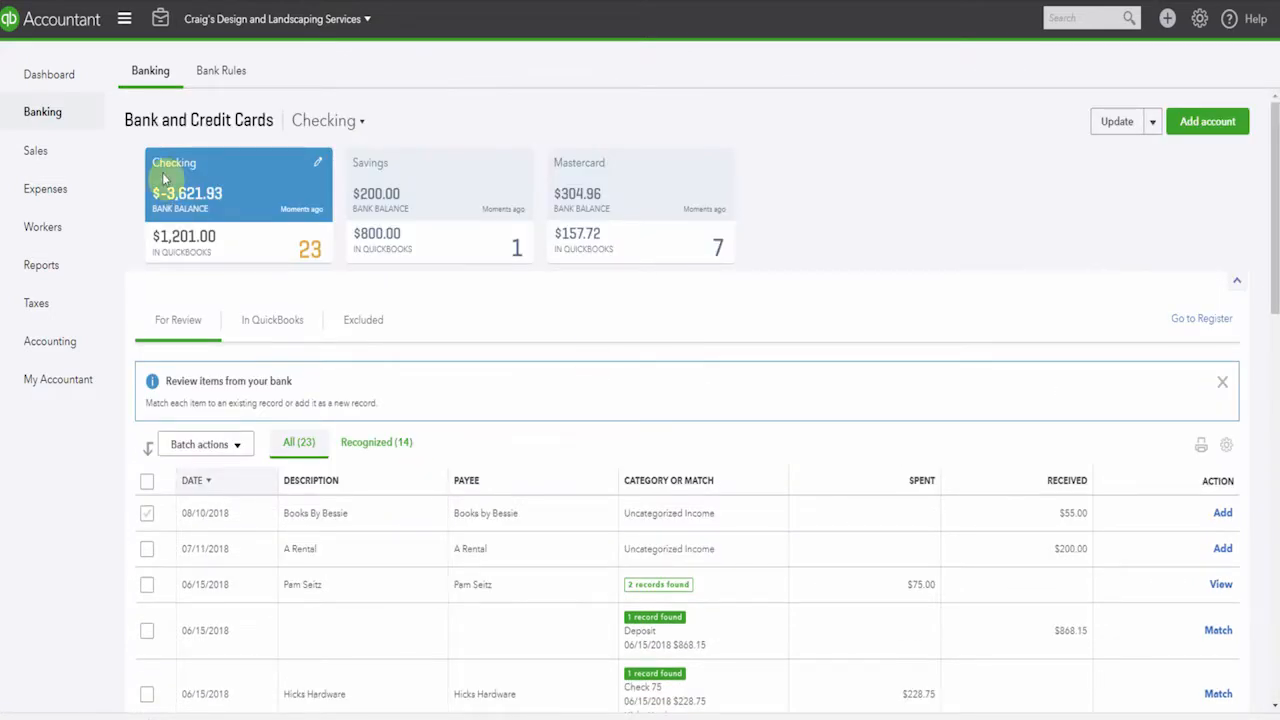
Start a new bank rule named "Chins Gas" with the condition that bank text contains "Chin's Gas"
click(222, 72)
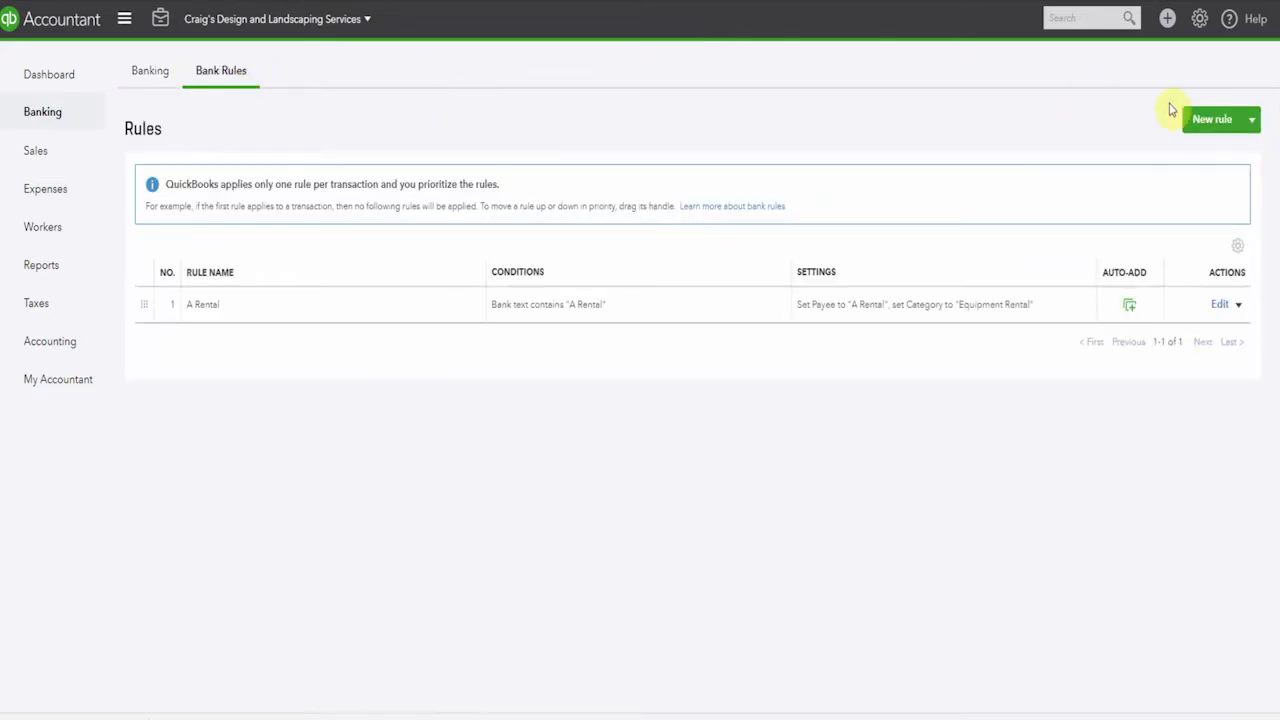
click(1204, 128)
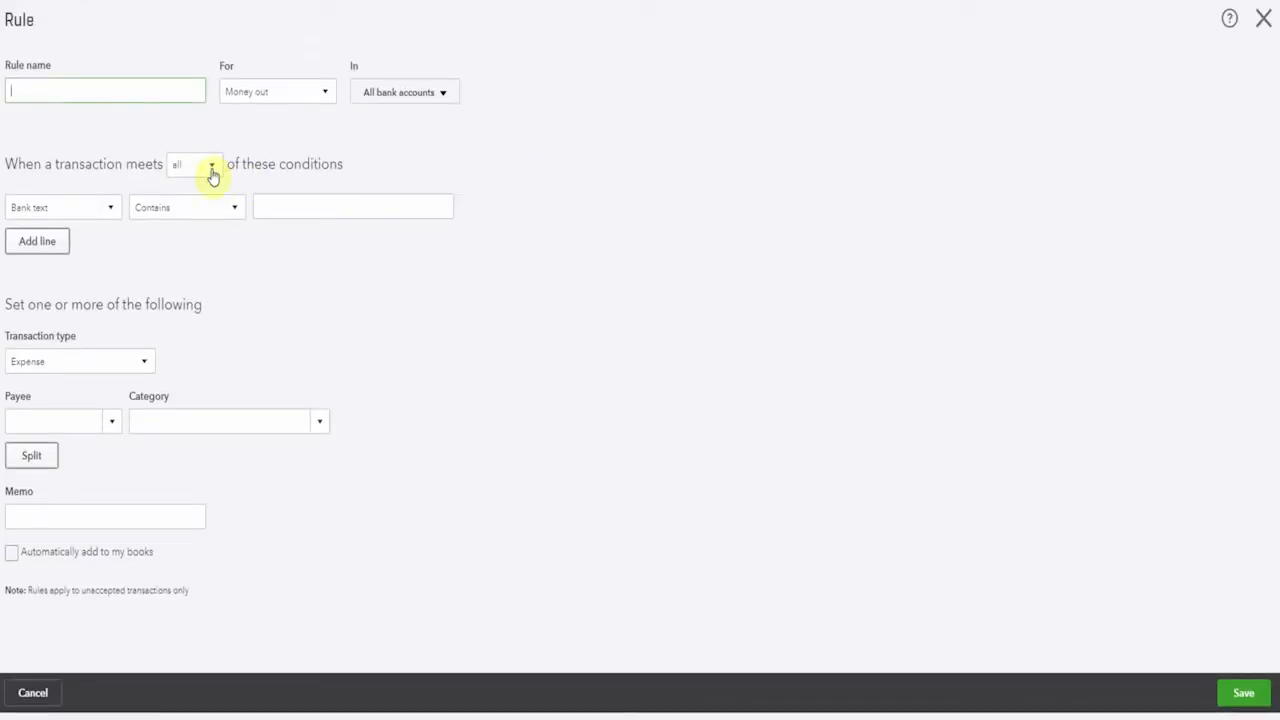
text(Chin's Gas)
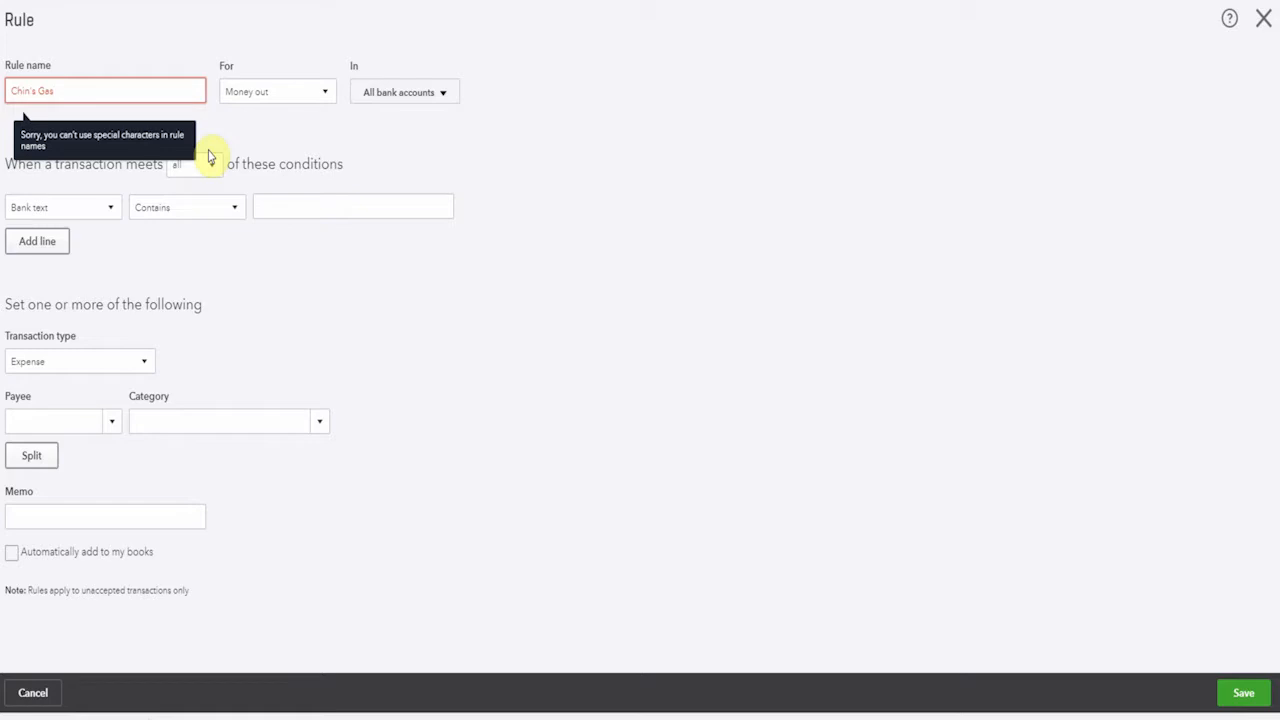
key(BackSpace)
key(BackSpace)
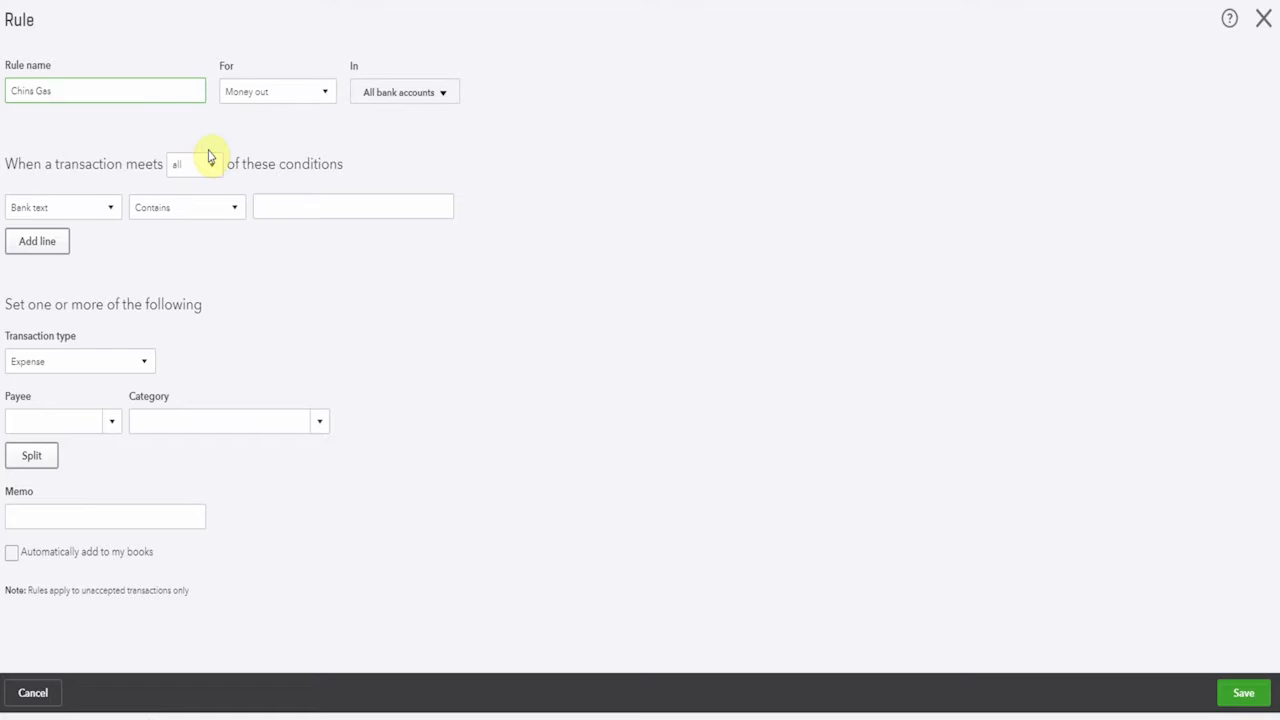
click(320, 207)
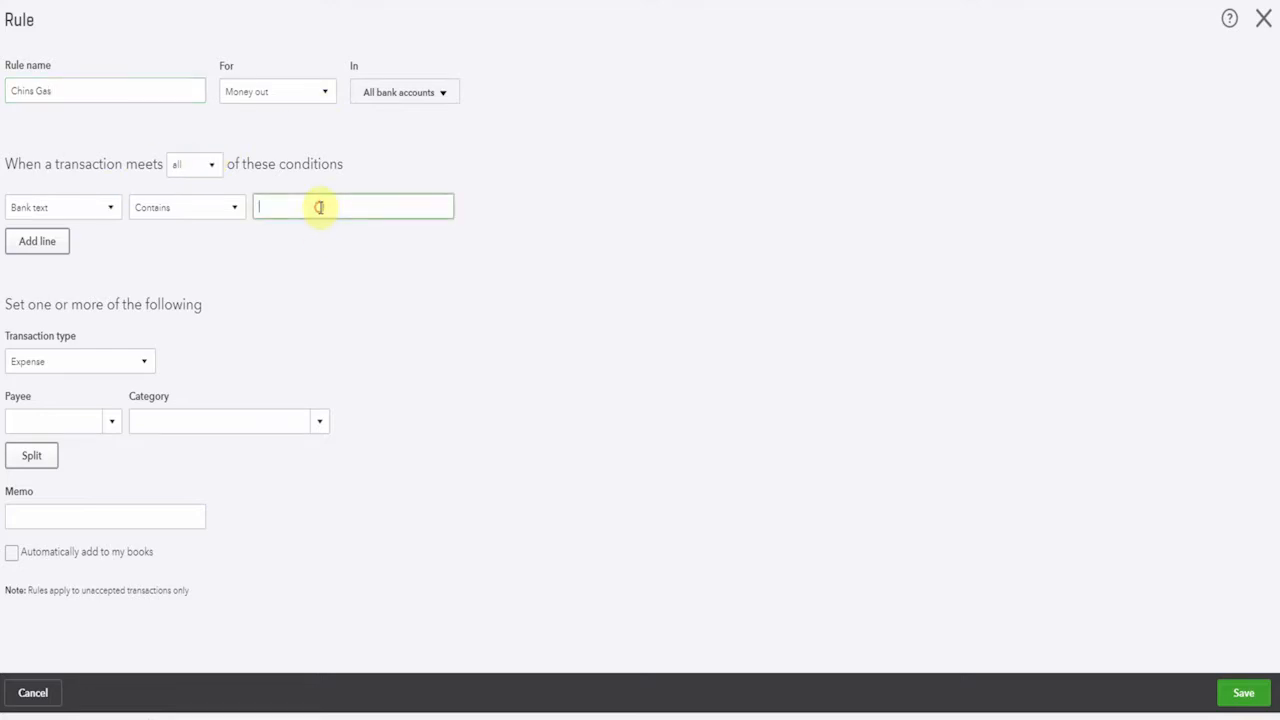
text(Chin's Gas)
Add a second condition to the rule requiring the amount to be greater than 200.00
click(54, 246)
click(141, 238)
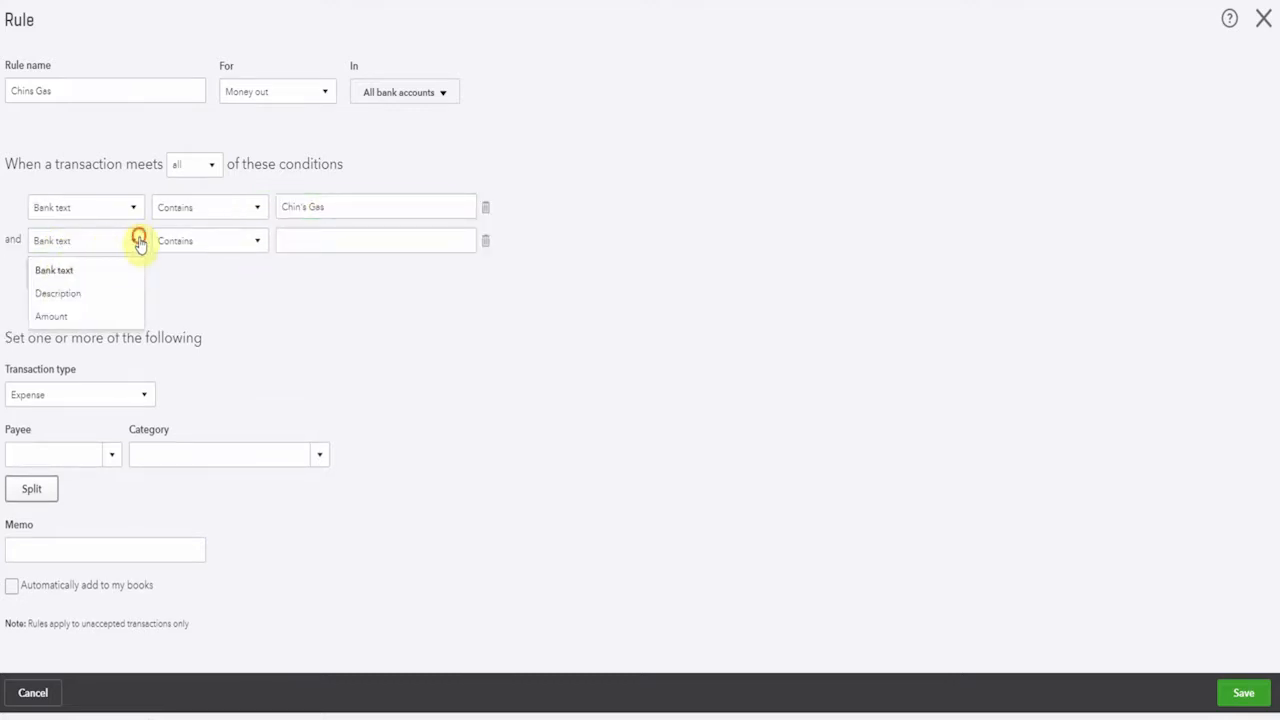
click(100, 318)
click(258, 245)
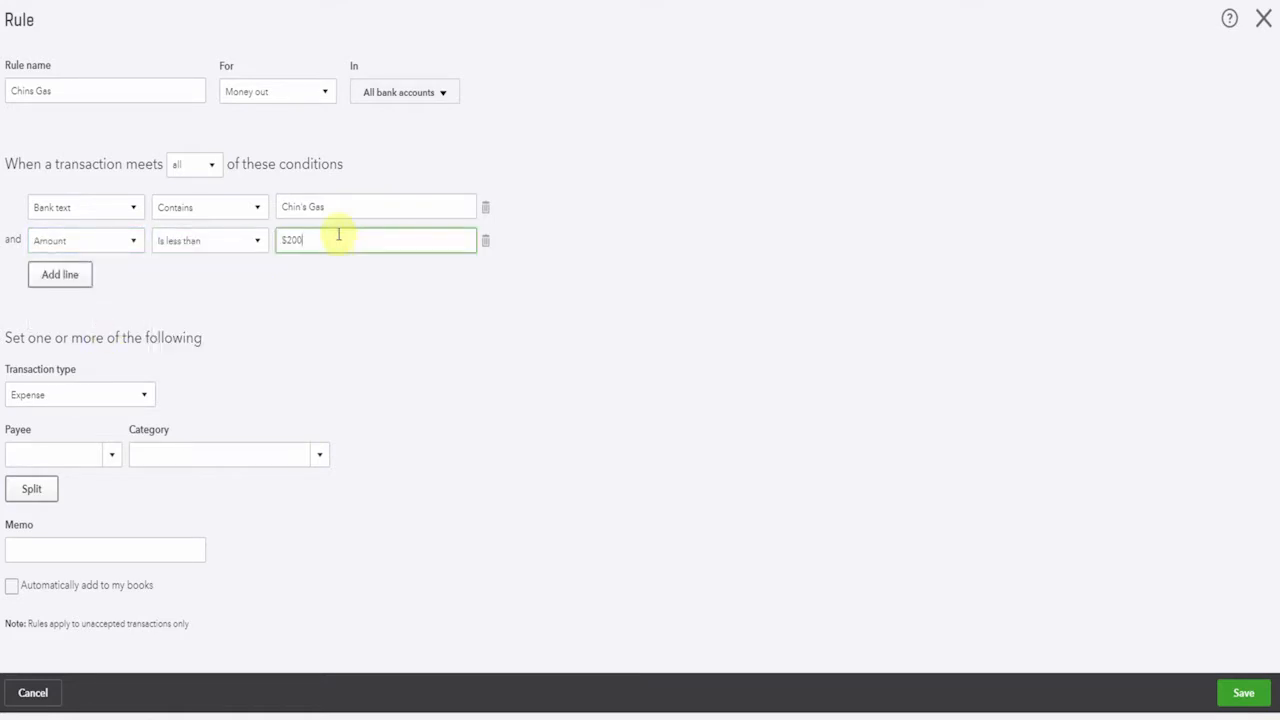
click(258, 242)
click(229, 293)
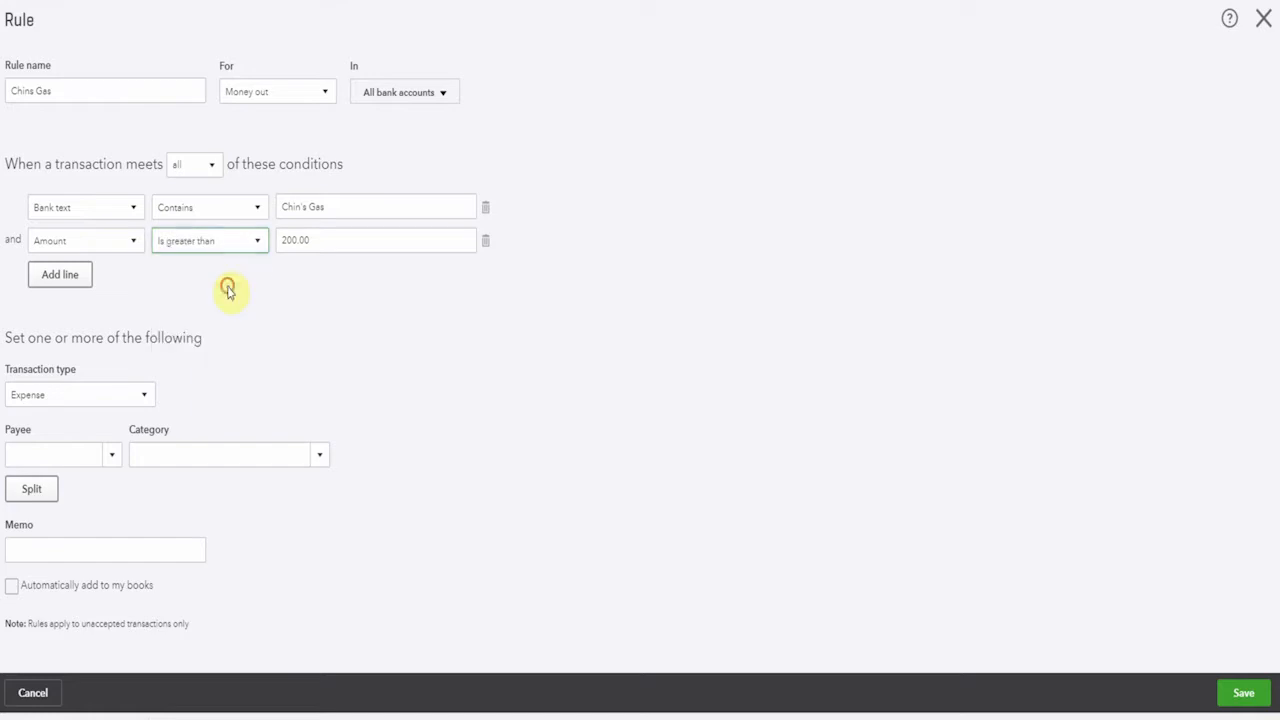
Set the payee to Chin's Gas and Oil and the category to Utilities:Gas and Electric, and save the rule
click(95, 450)
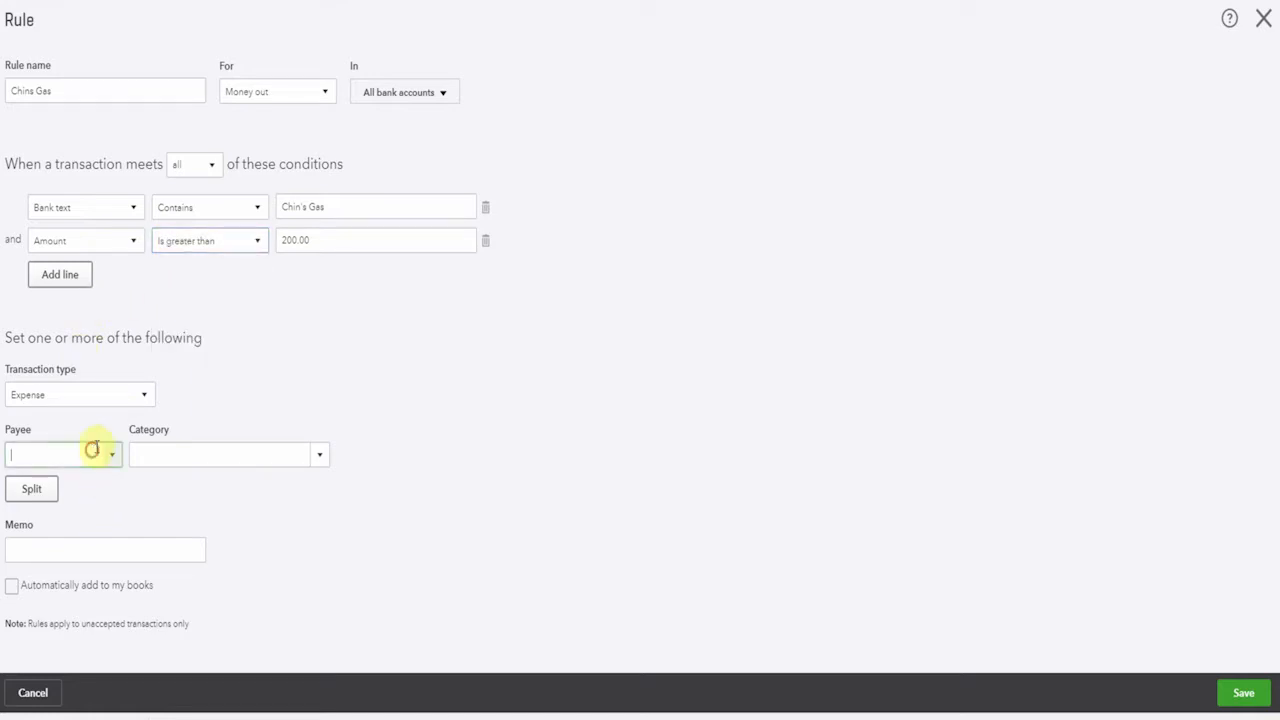
text(Chin's Gas and Oil)
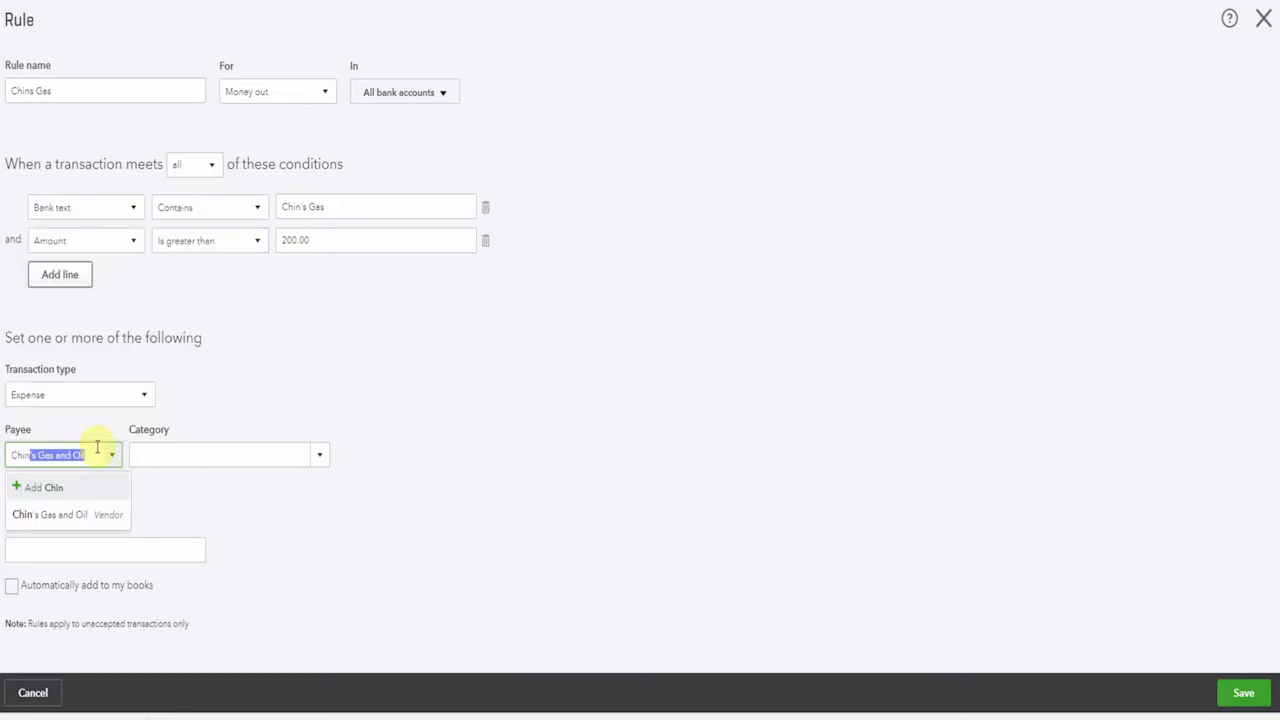
click(86, 516)
click(206, 453)
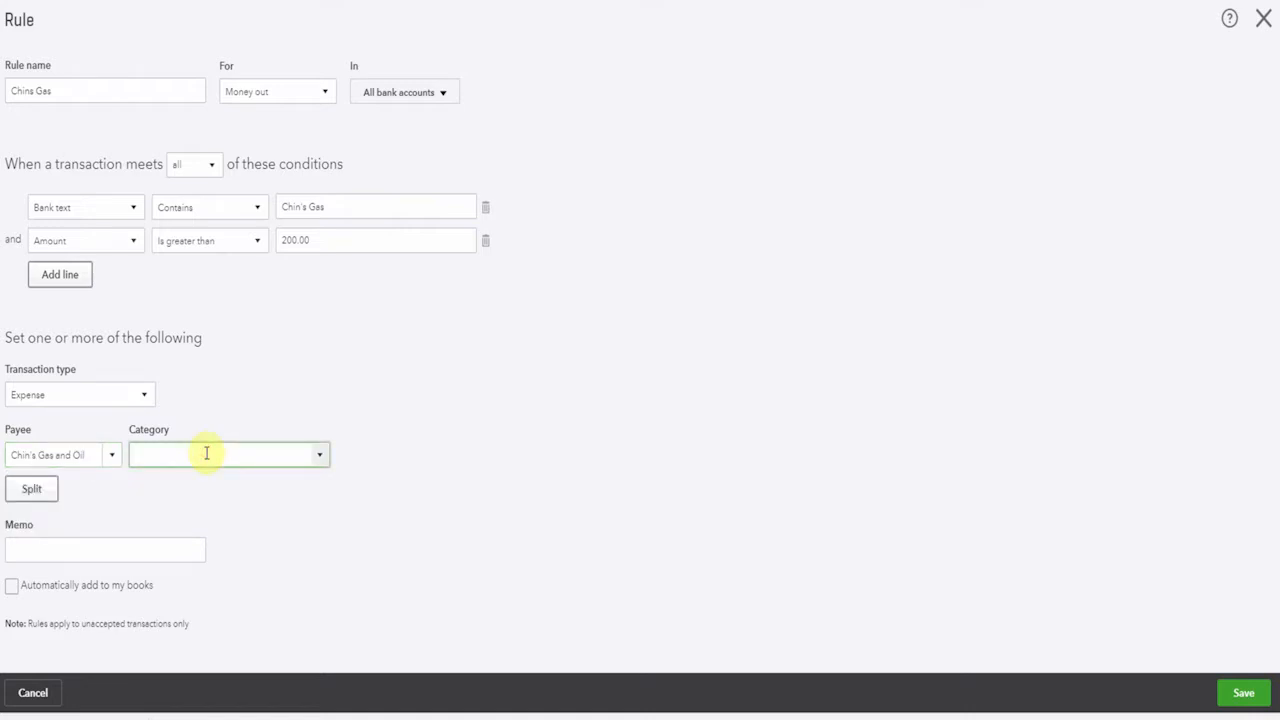
text(Utilities)
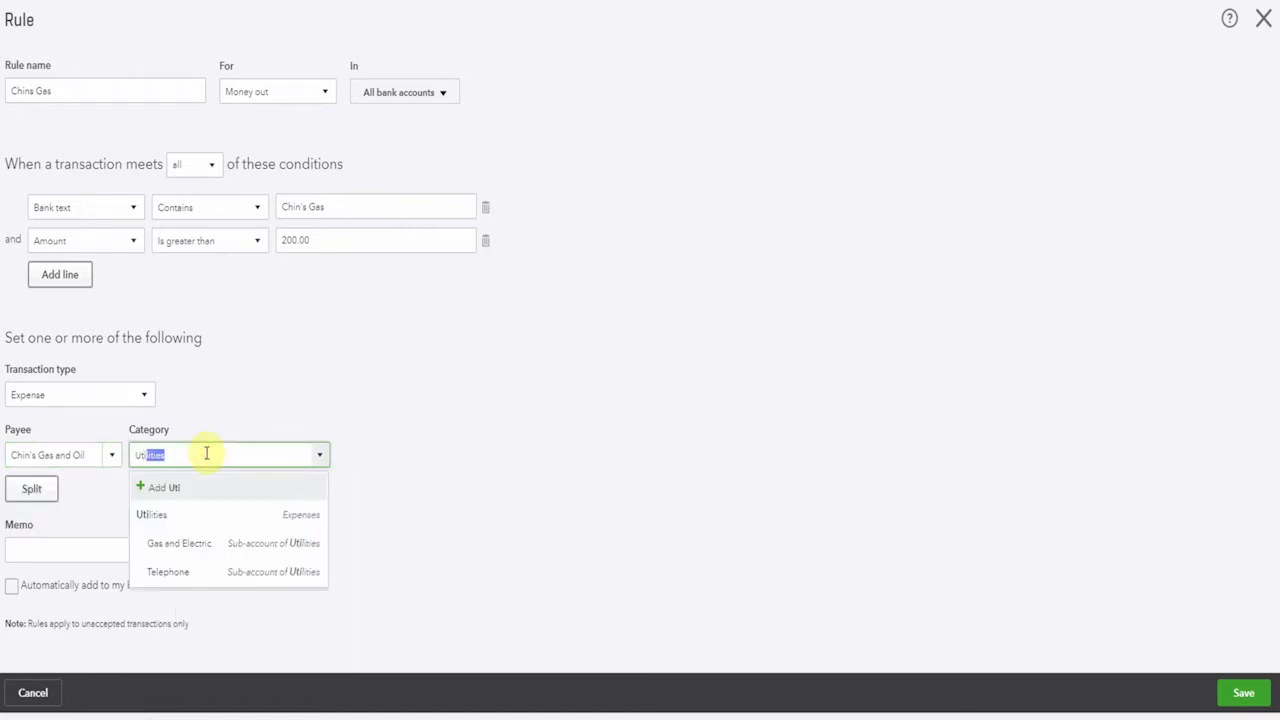
click(201, 546)
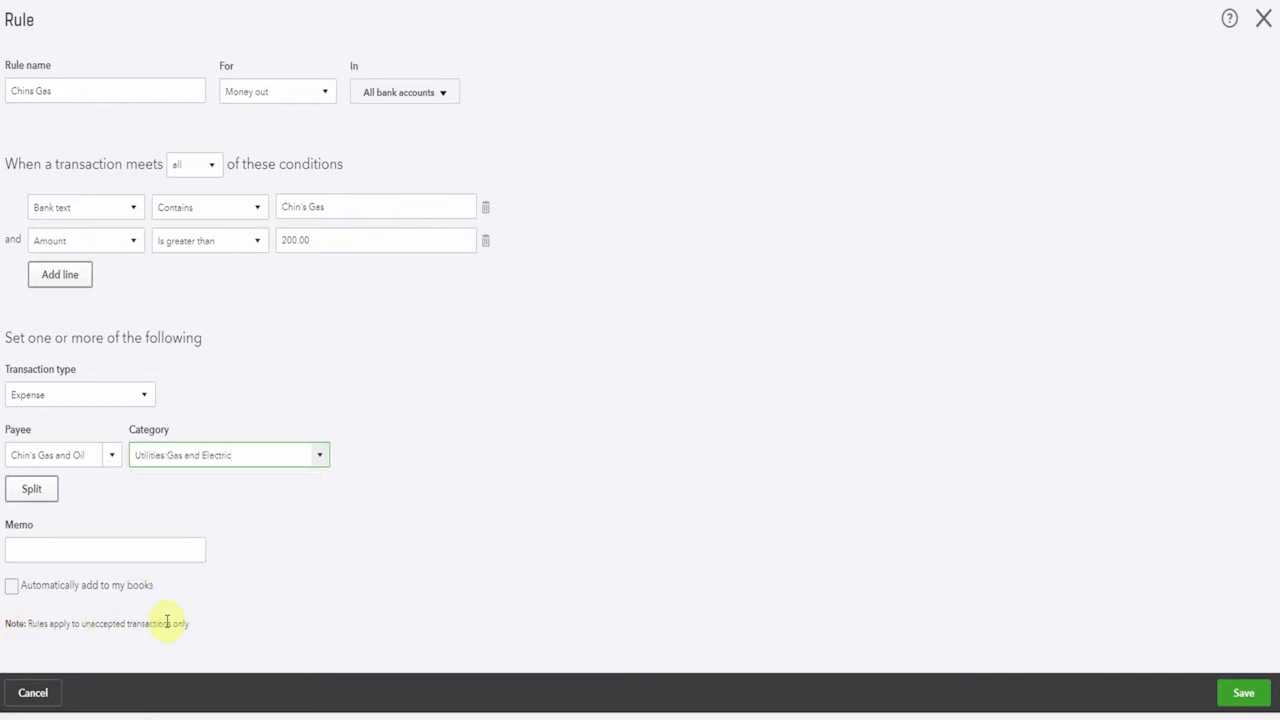
click(1236, 704)
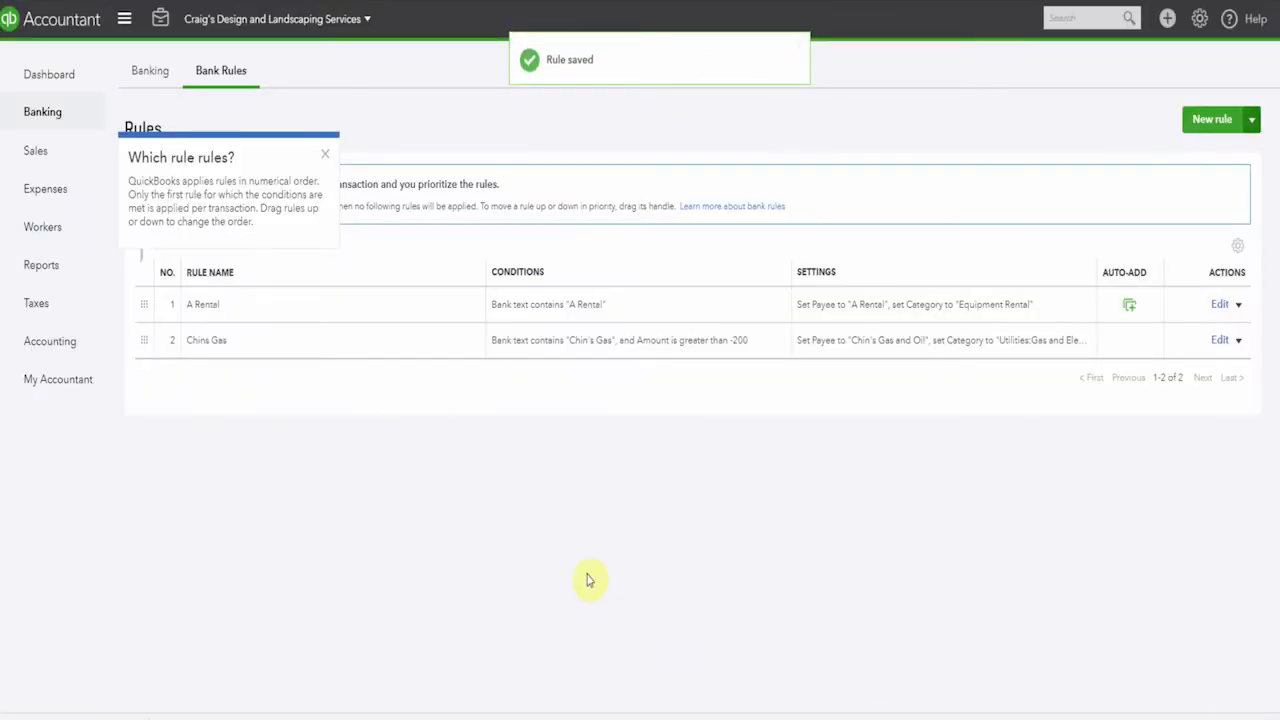
Start another bank rule named "Chins gas auto" with the condition that bank text contains "Chin's Gas"
click(1213, 118)
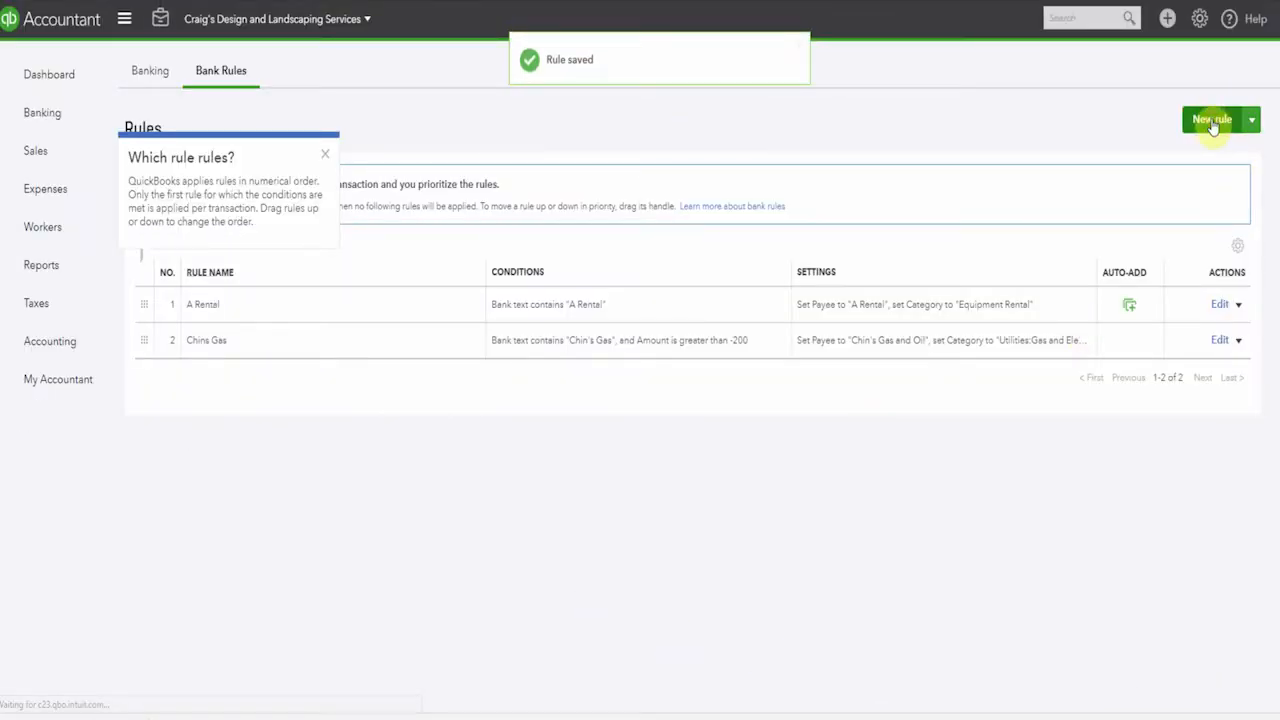
text(C)
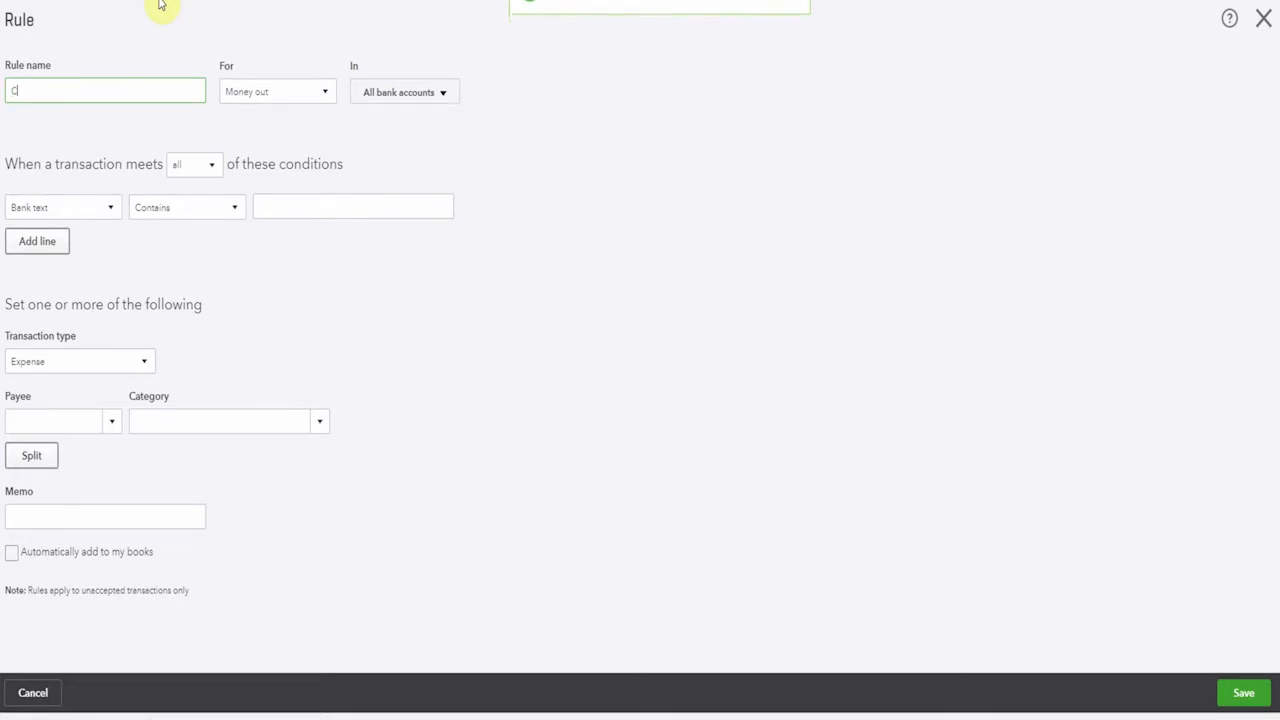
text(hina gas auto)
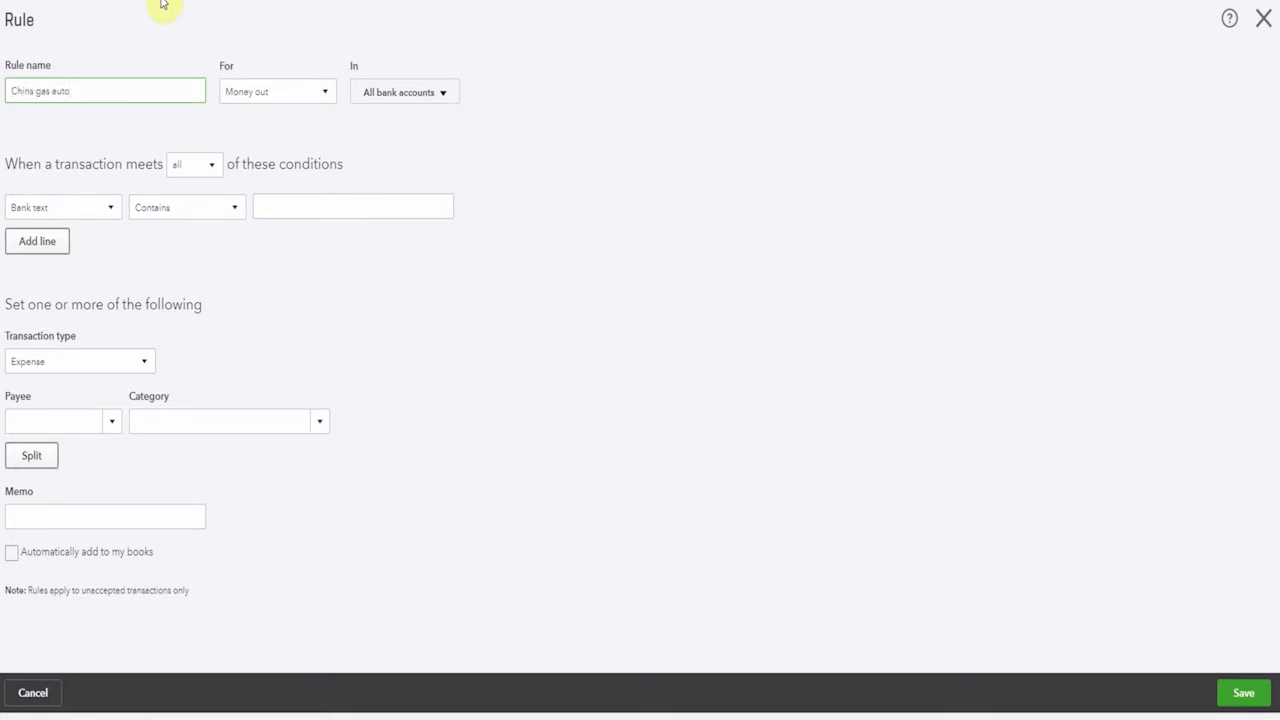
click(294, 205)
text(Chin's Ga)
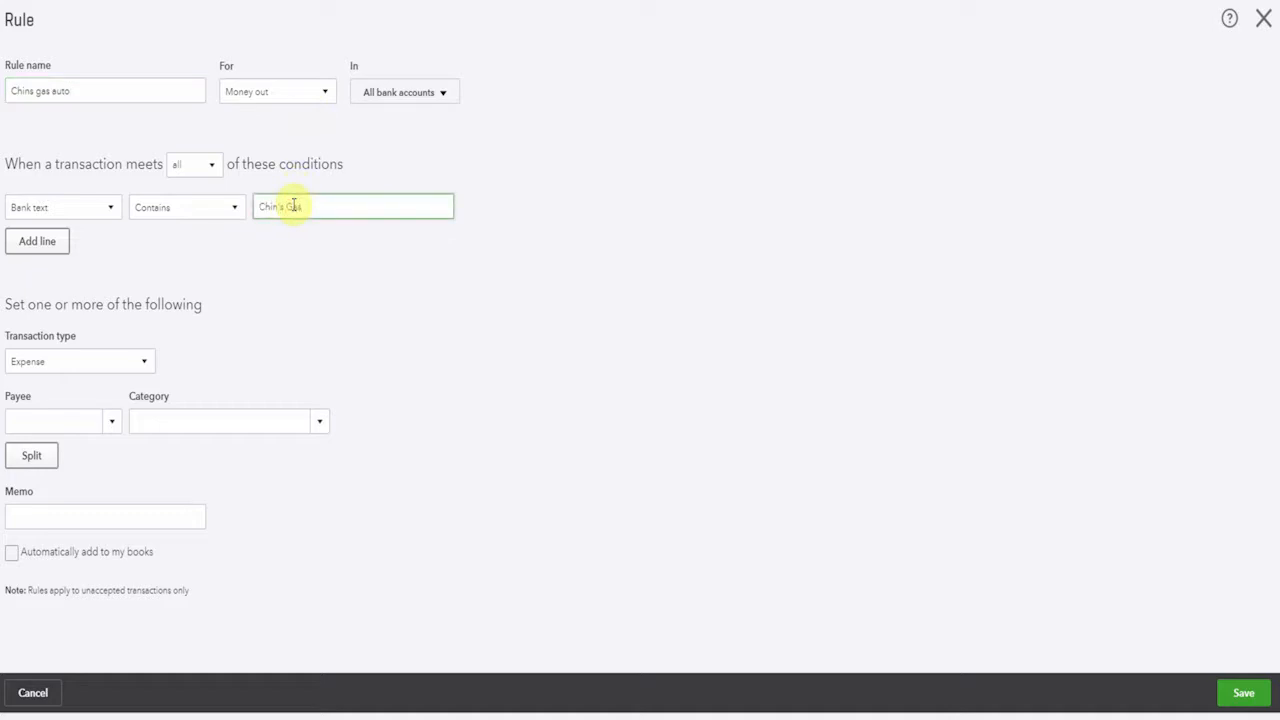
text(s)
Add a second condition to the "Chins gas auto" rule requiring the amount to be less than $200
click(37, 241)
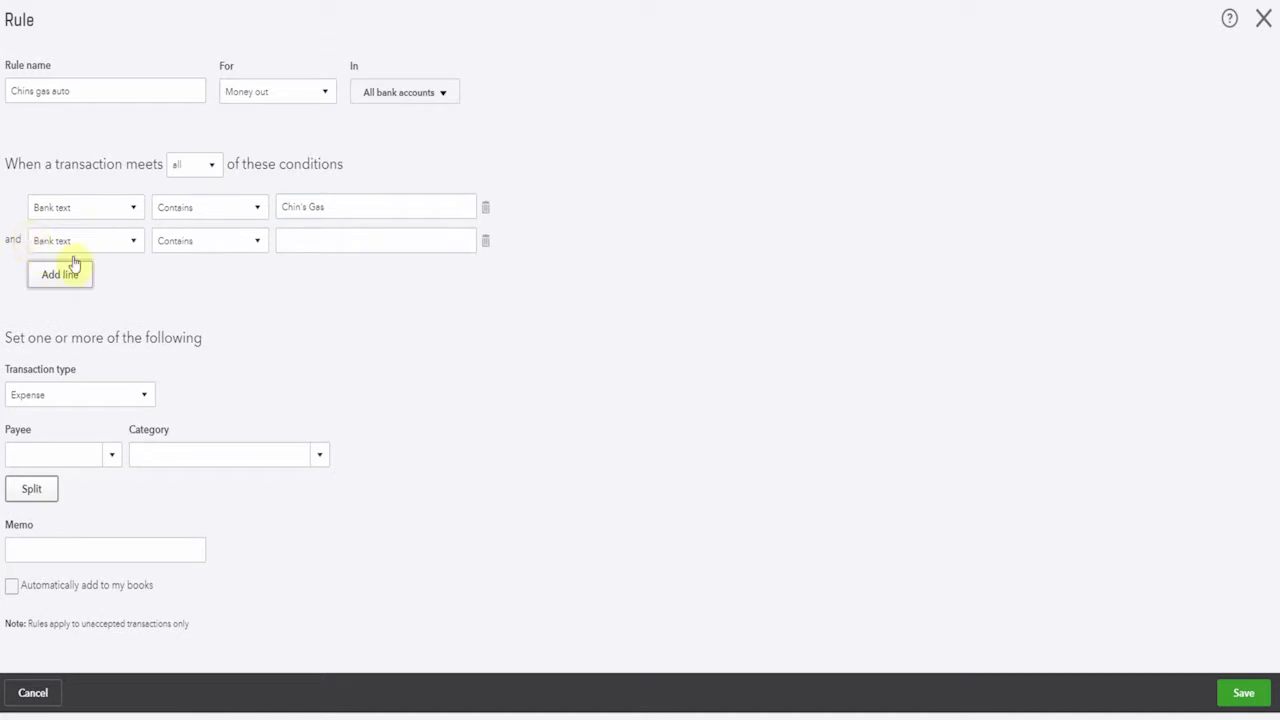
click(133, 241)
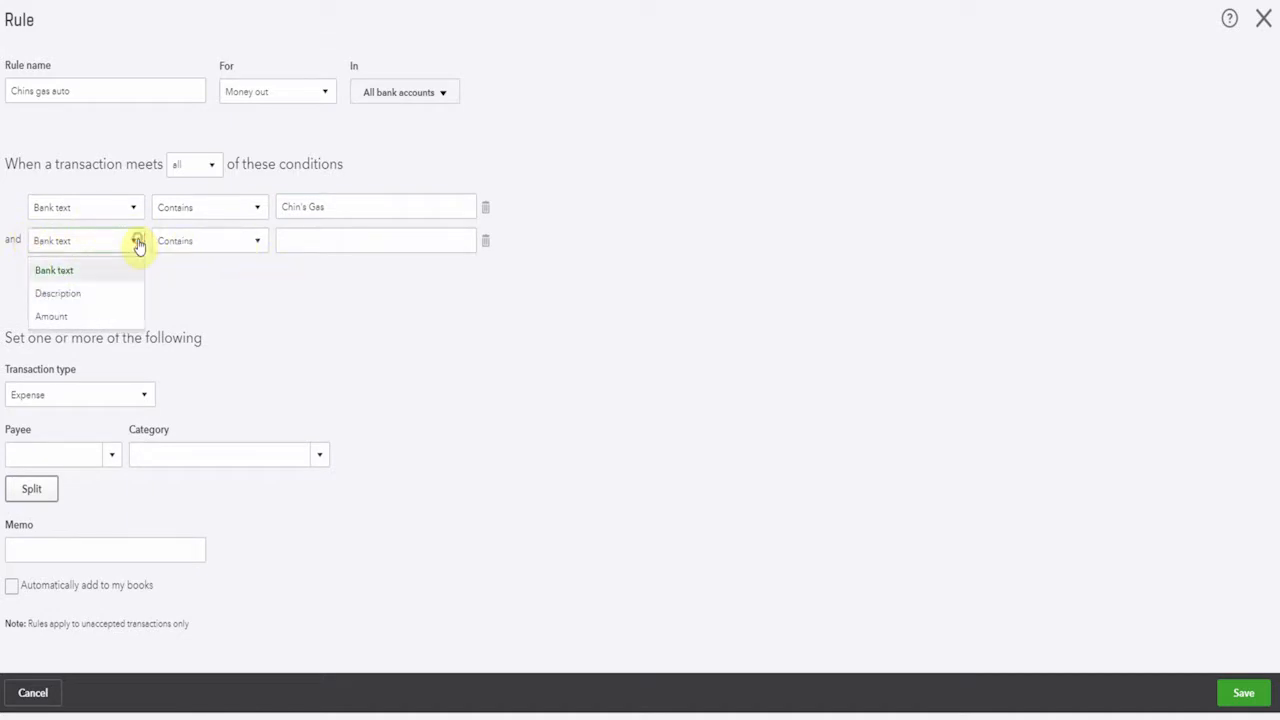
click(110, 325)
click(260, 243)
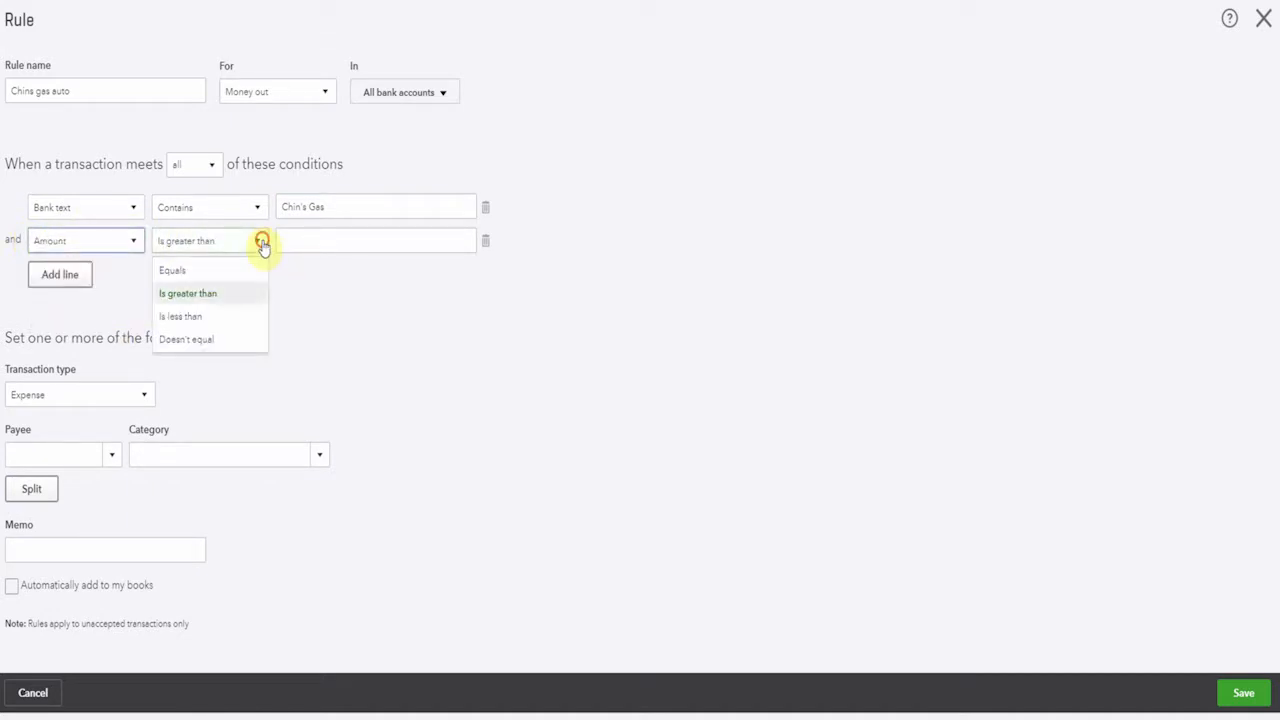
click(234, 314)
click(306, 238)
text($200)
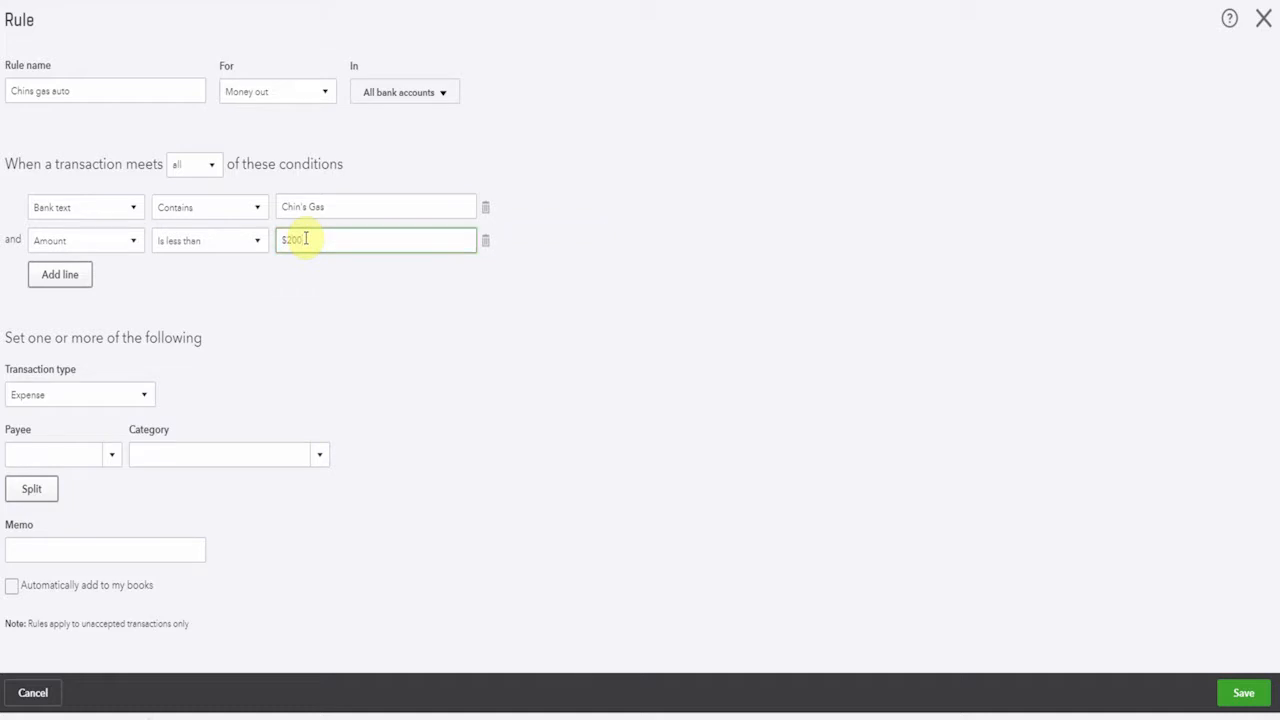
Set the payee to Chin's Gas and Oil and the category to Automobile:Fuel, and save the rule
click(80, 453)
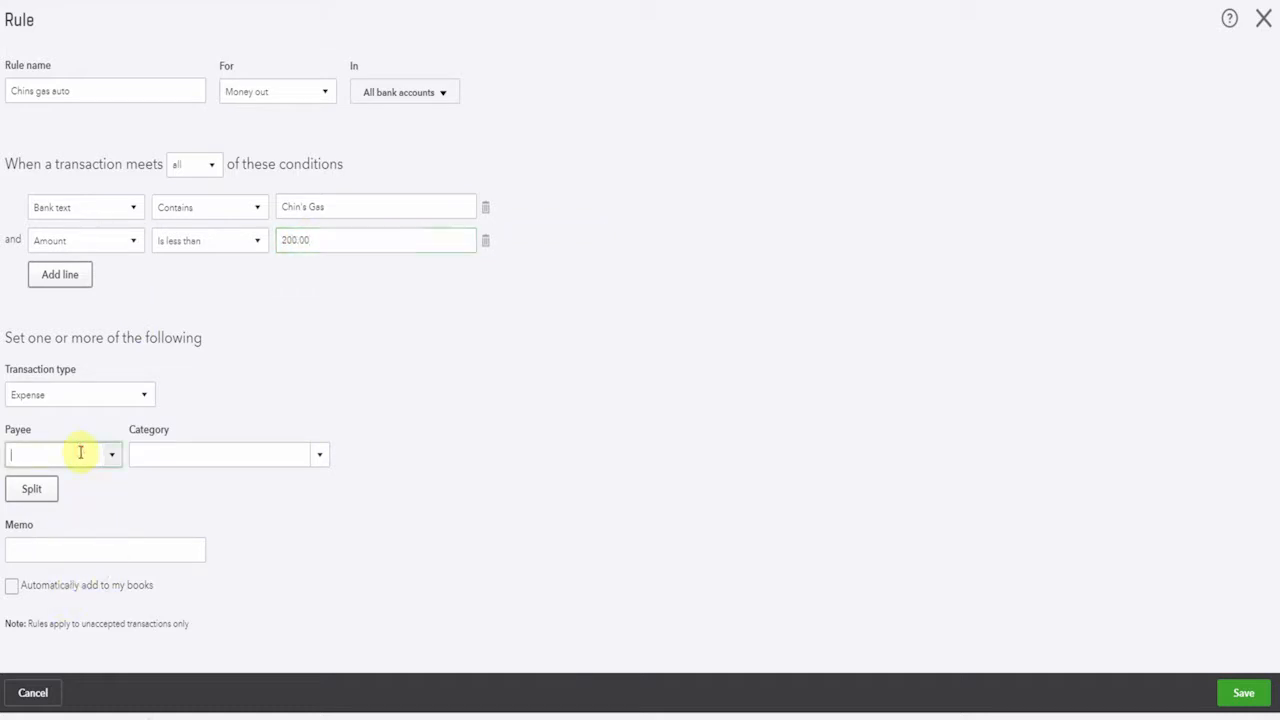
text(Chin's Gas and Oil)
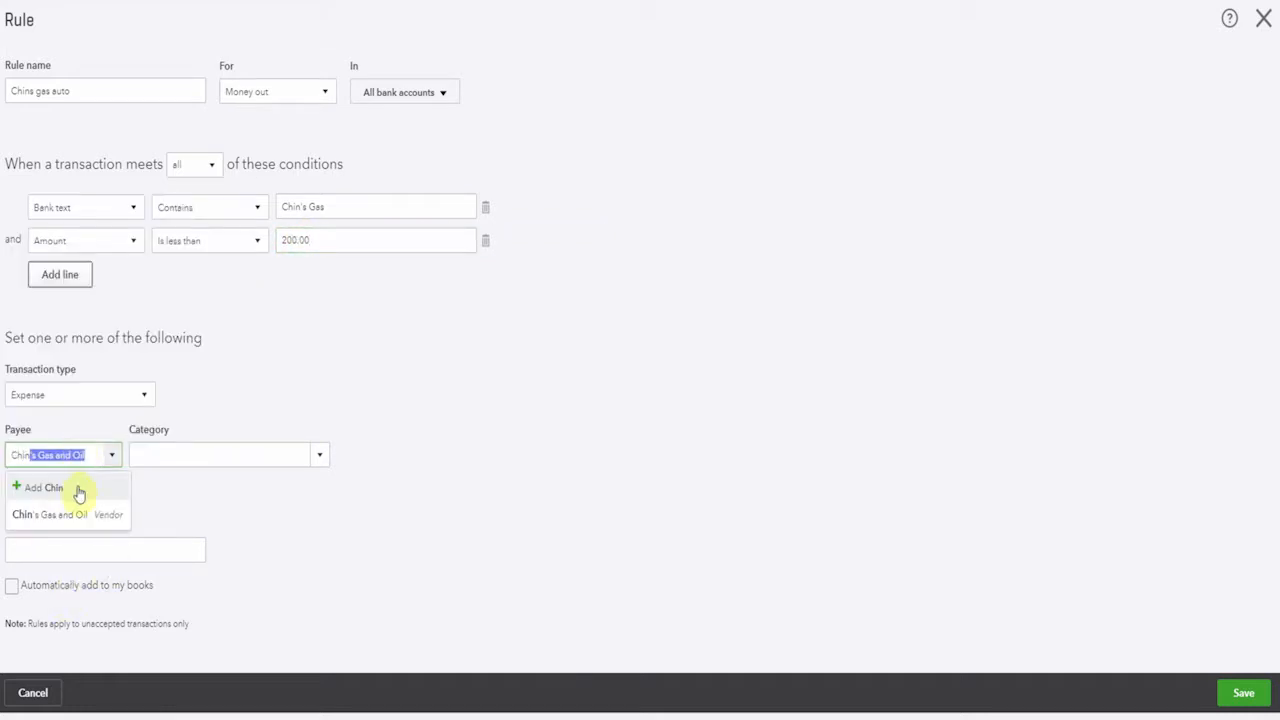
click(79, 516)
click(153, 455)
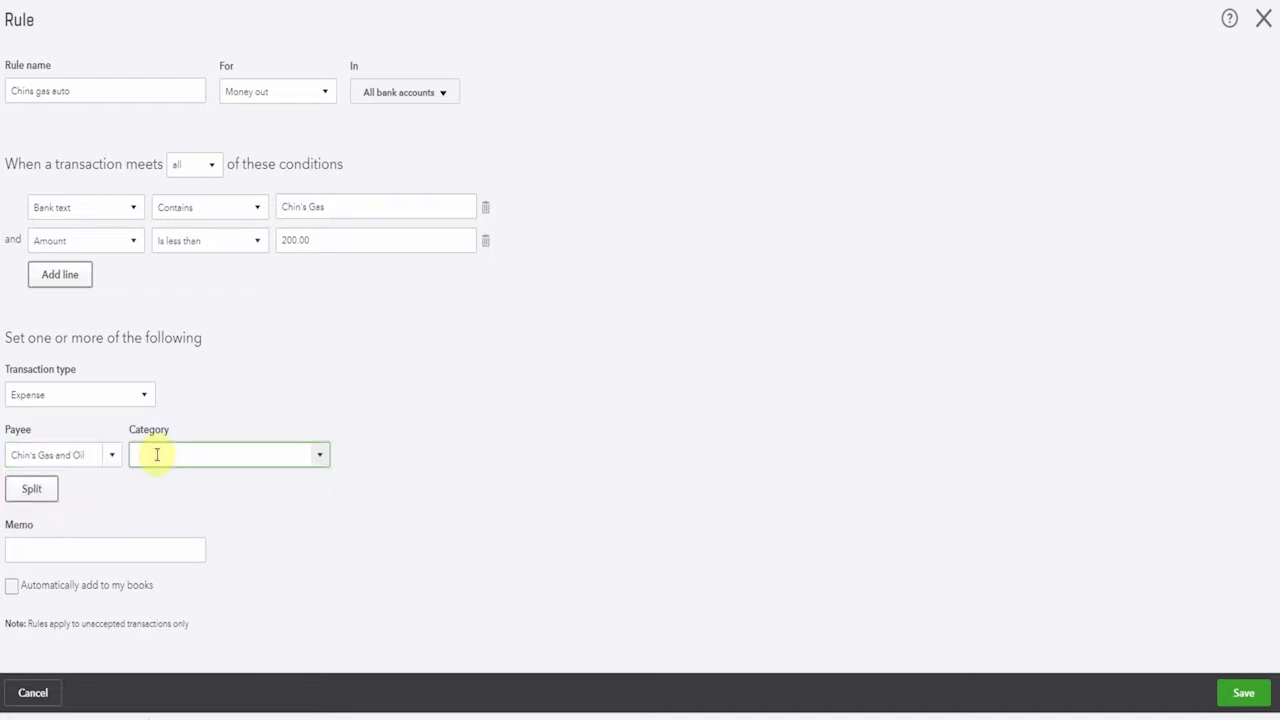
text(Fu)
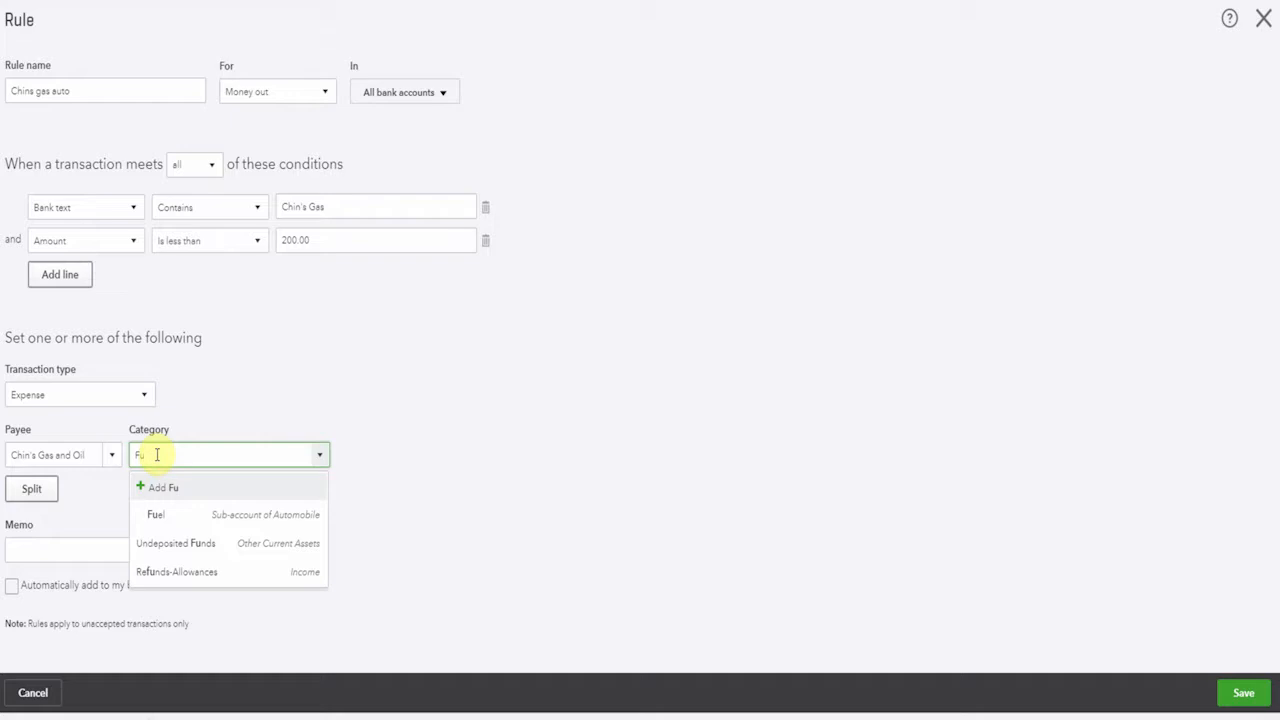
click(172, 515)
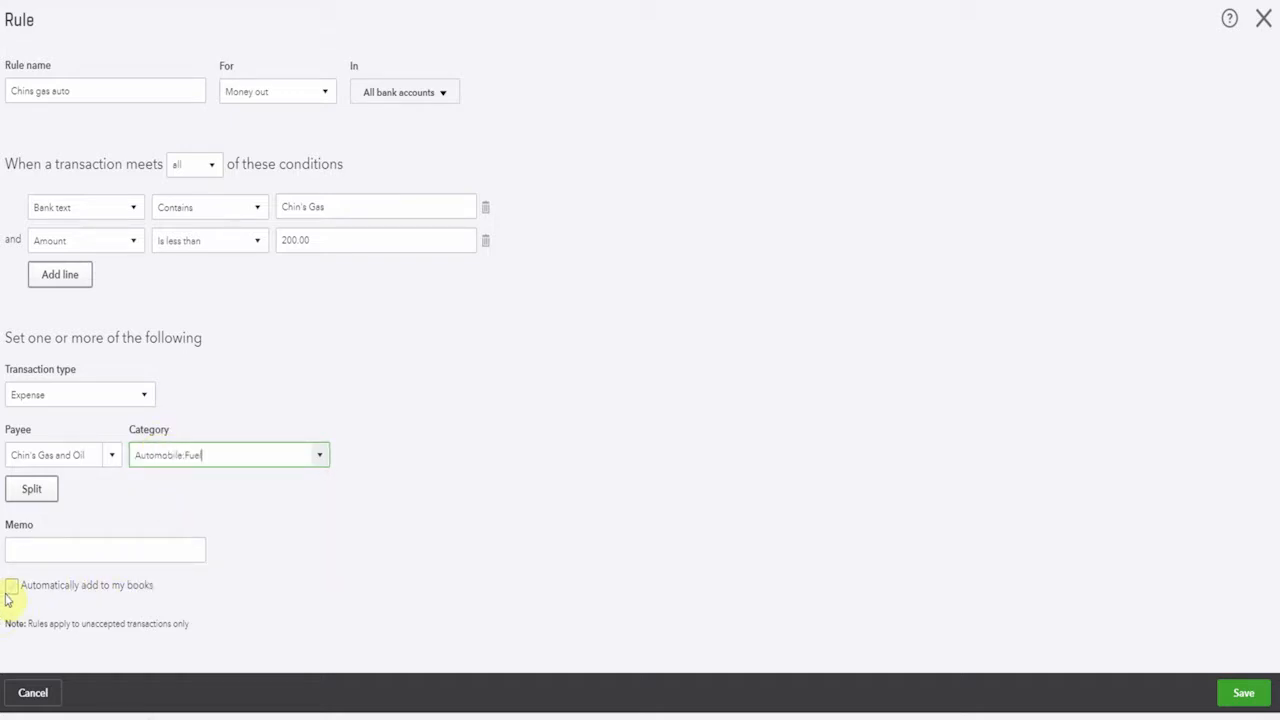
click(1258, 702)
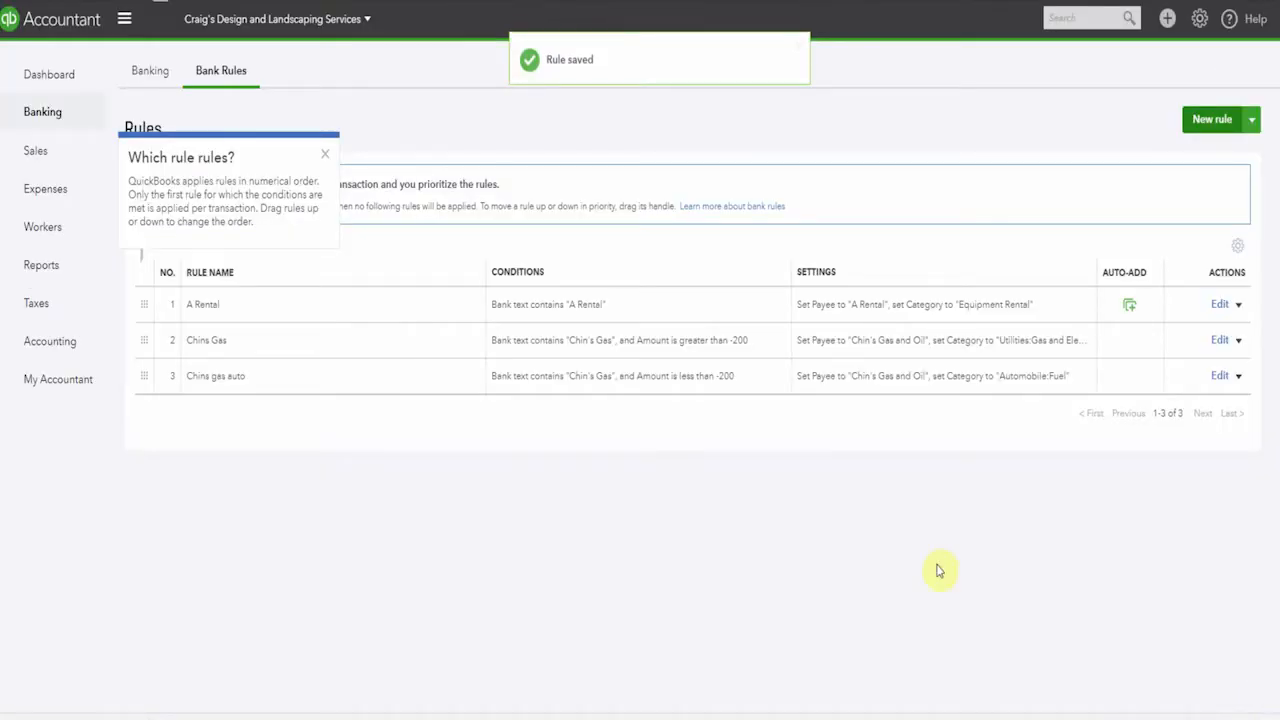
Add the 06/07/2018 Chin's Gas transaction from the checking account's review list to the books
click(150, 78)
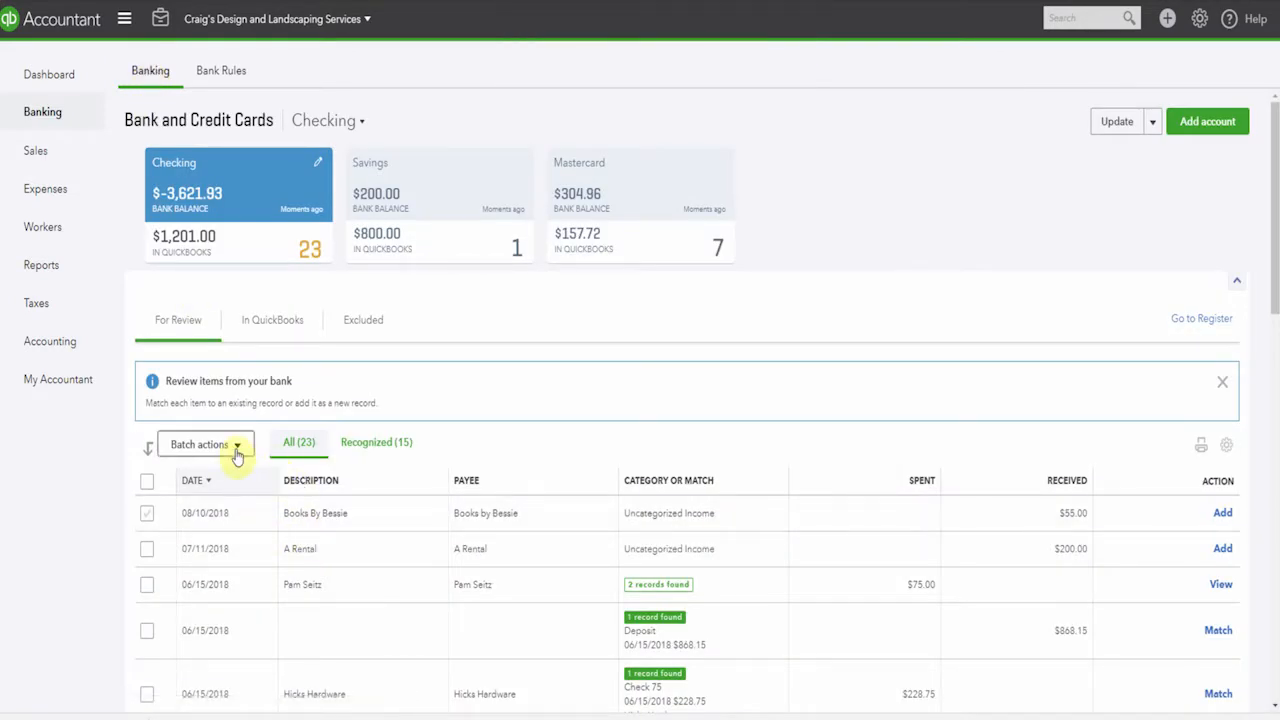
scroll(505, 512, down, 8)
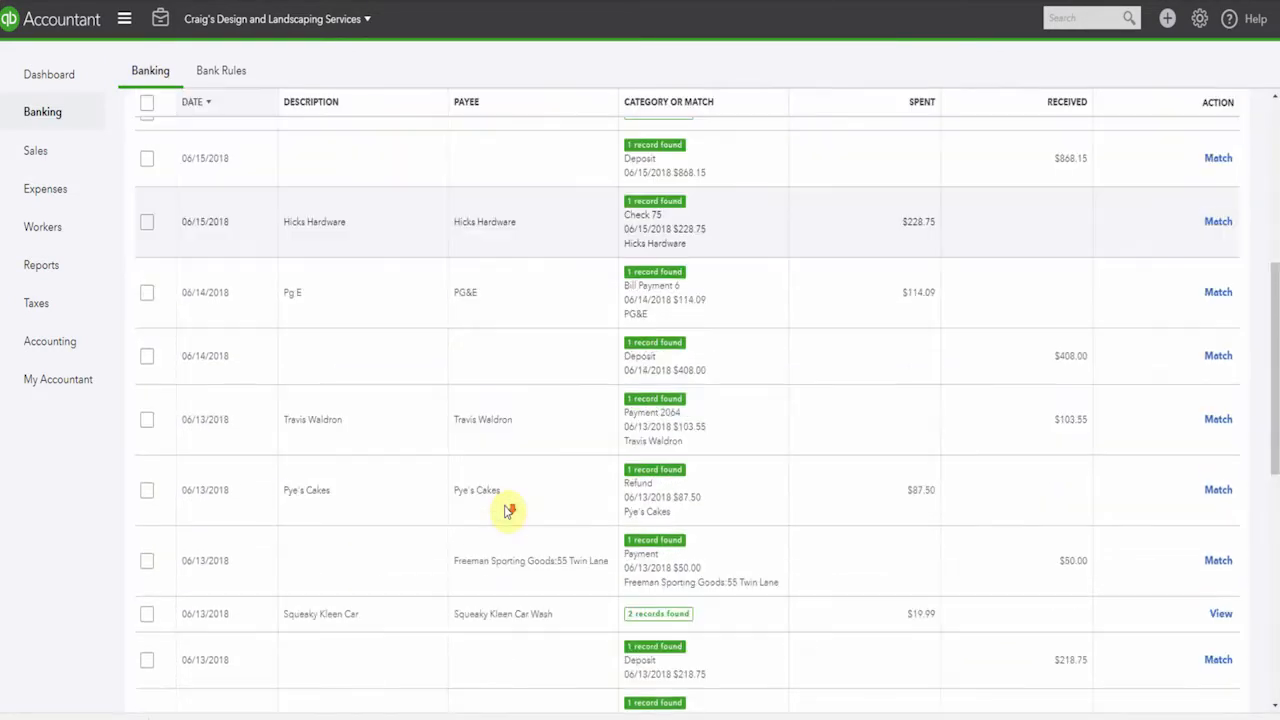
scroll(505, 512, down, 3)
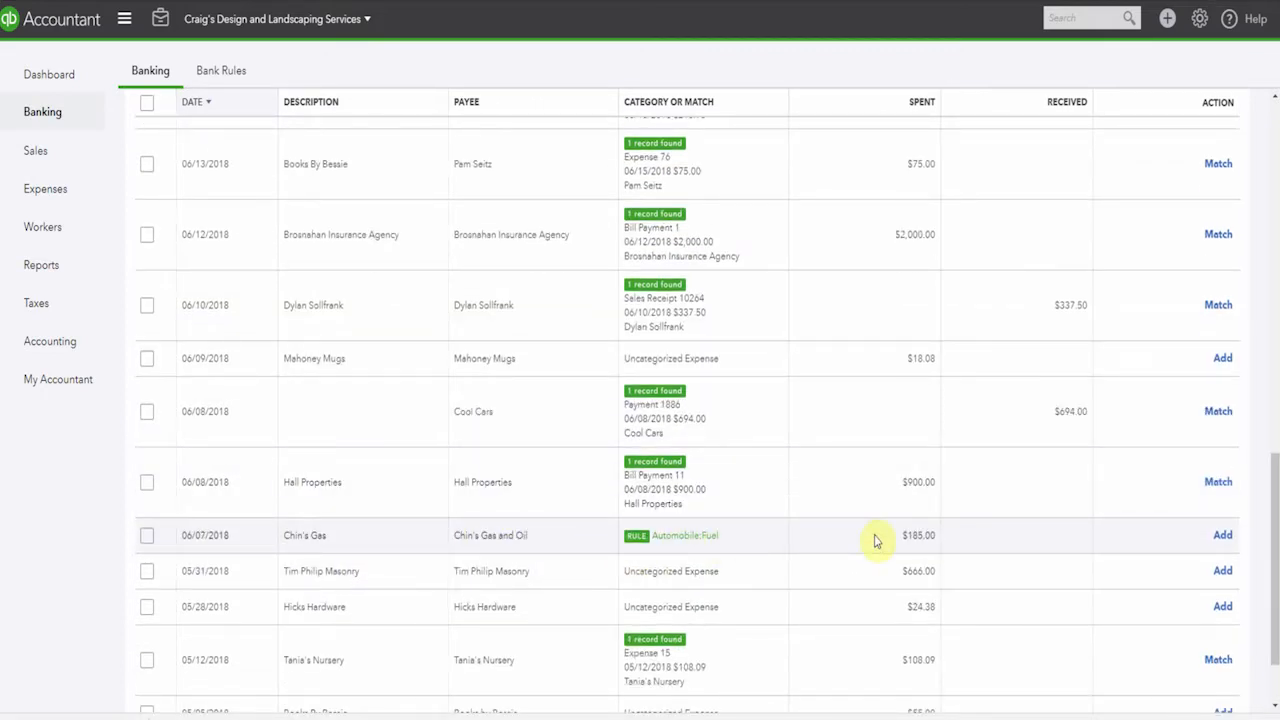
scroll(875, 540, down, 1)
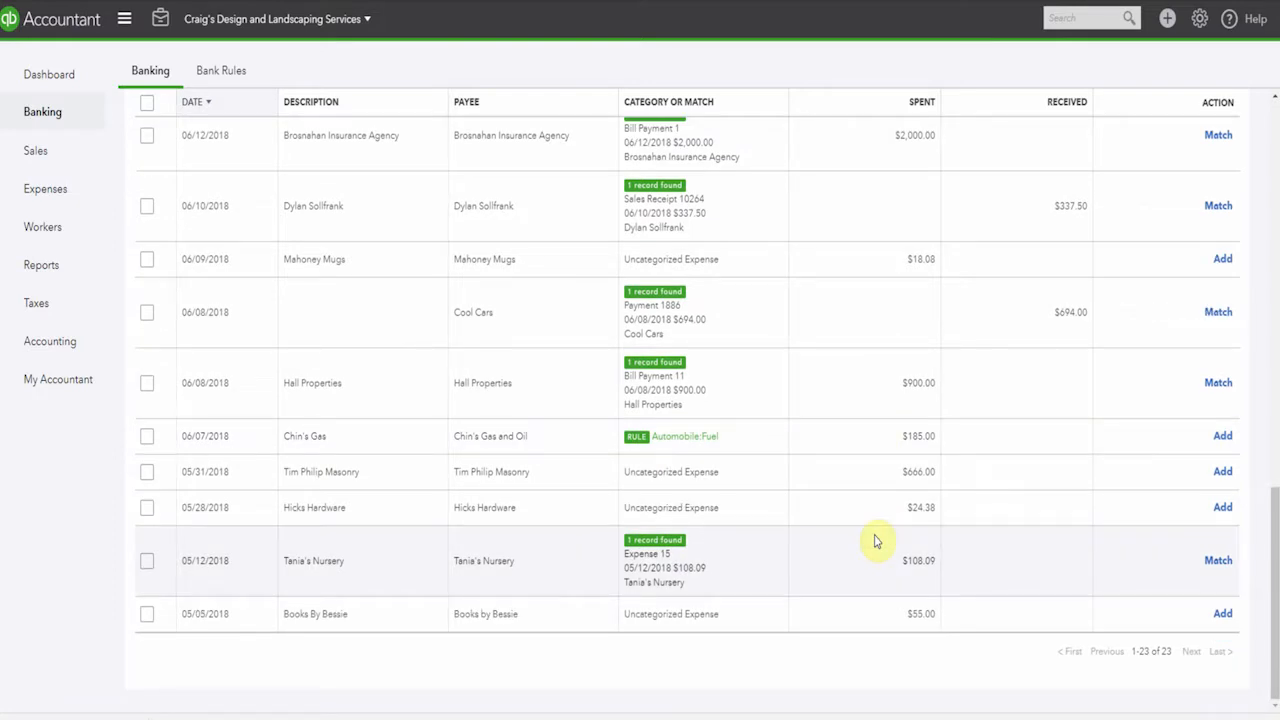
click(1222, 437)
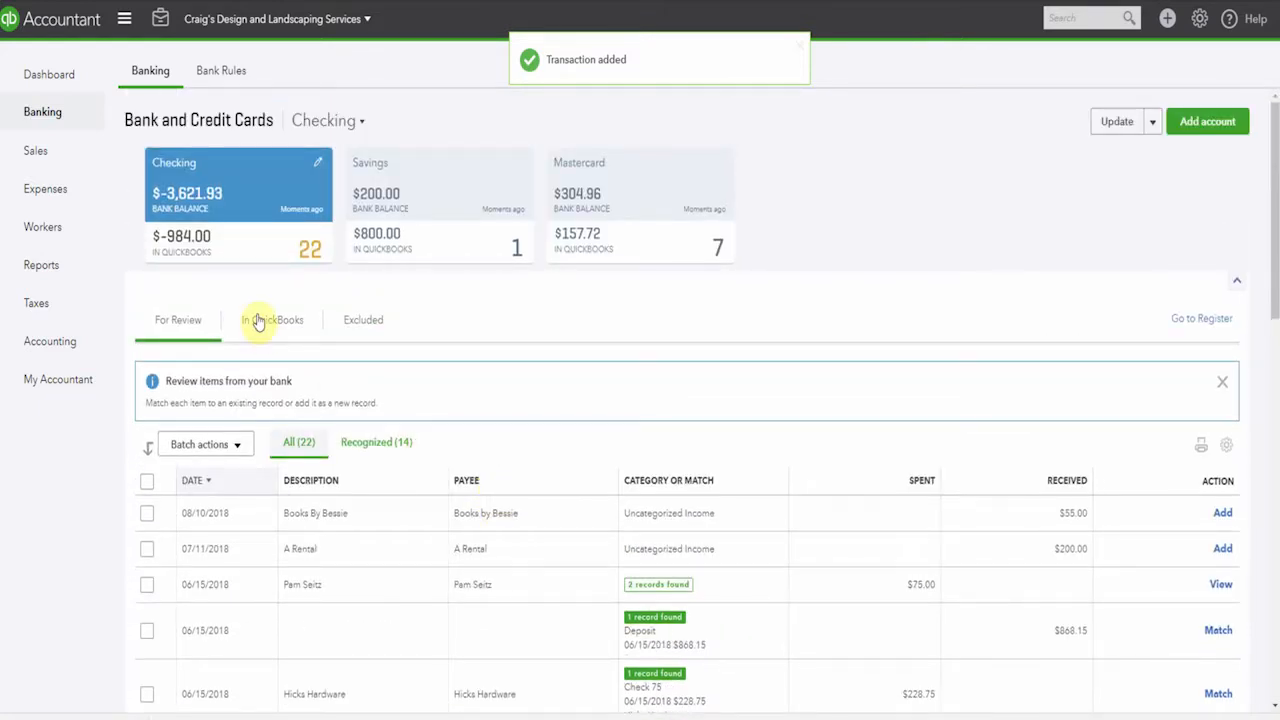
Check the checking transactions already in QuickBooks and look through those still awaiting review
click(260, 320)
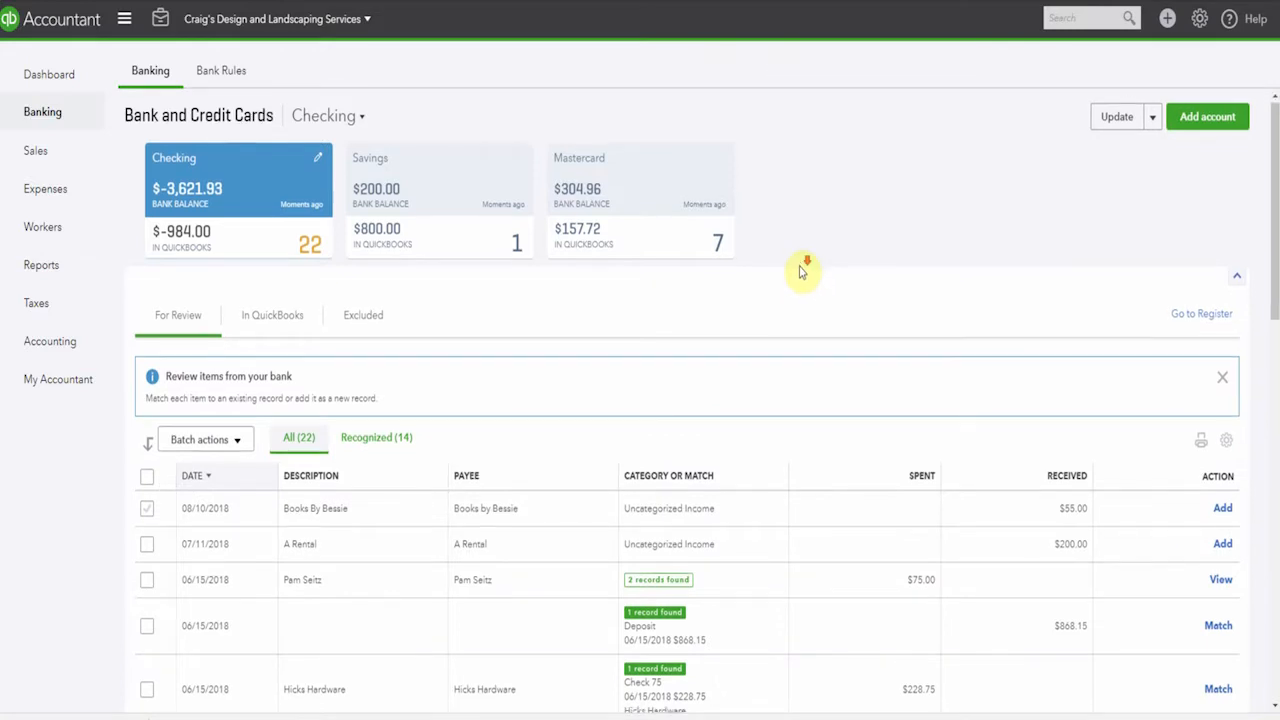
scroll(800, 285, down, 10)
scroll(800, 272, down, 1)
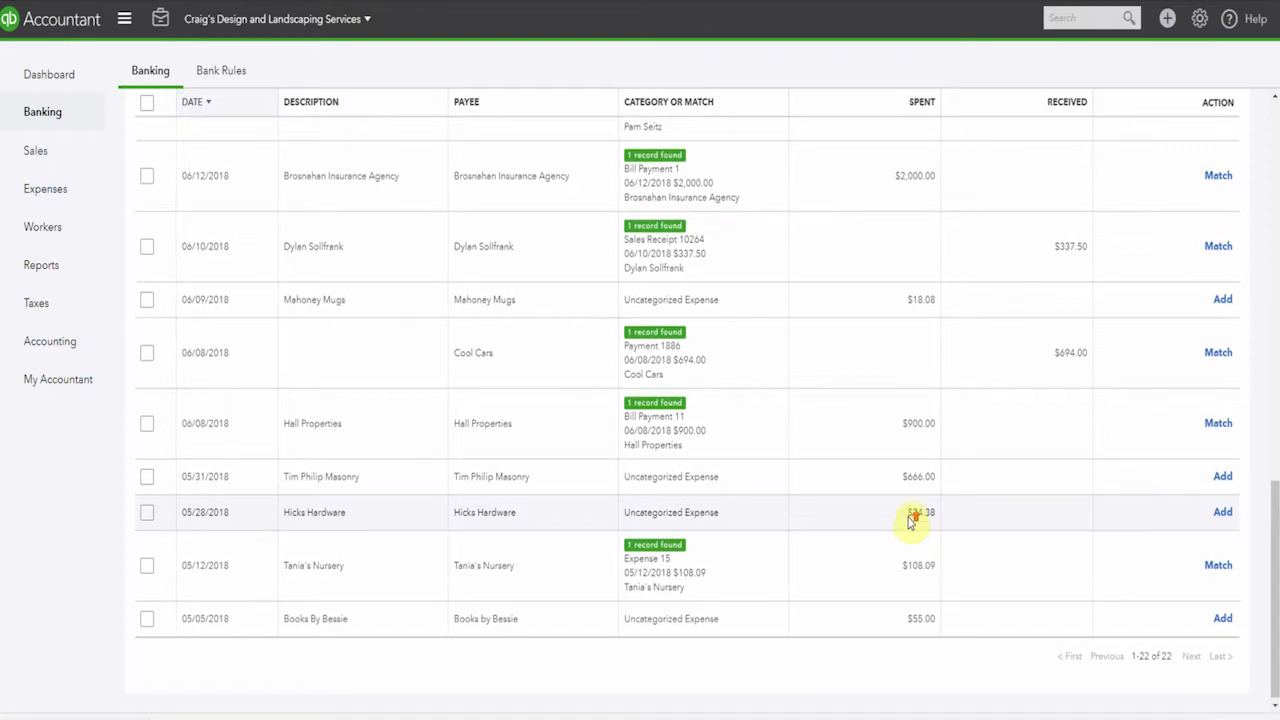
scroll(910, 520, up, 10)
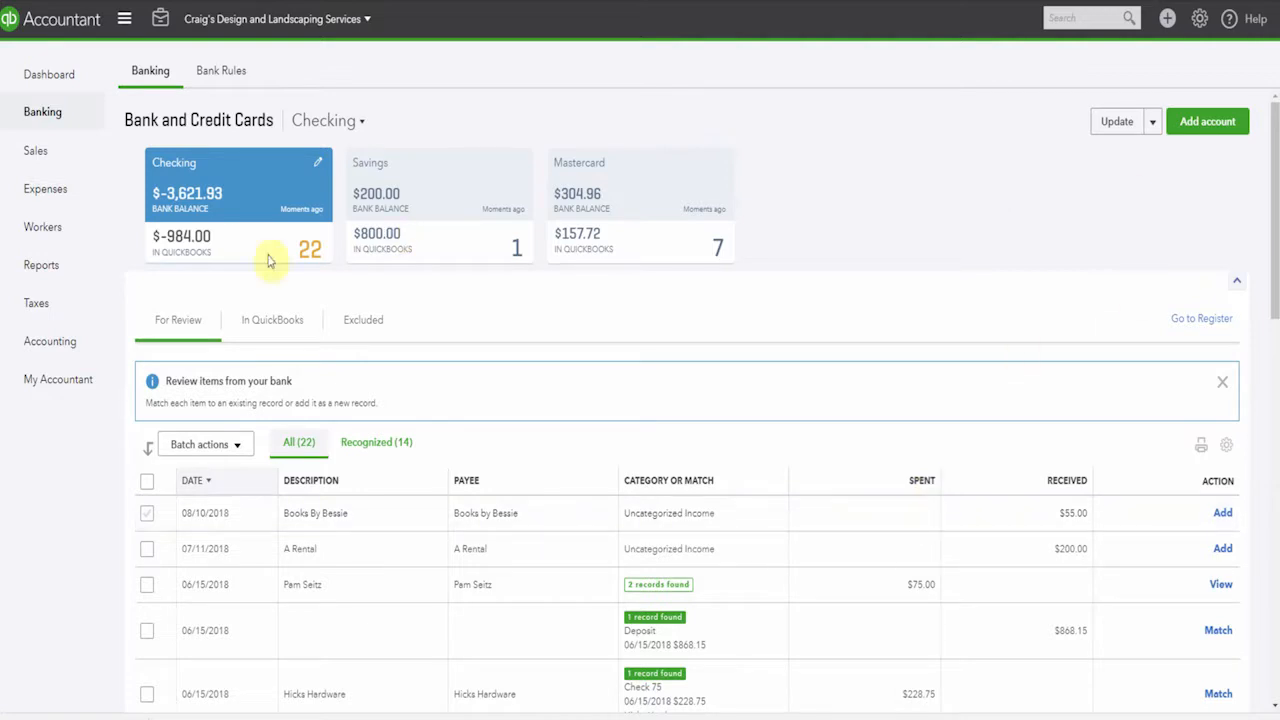
Start a new bank rule named "Hardware" with the condition that bank text contains "hardware"
click(225, 71)
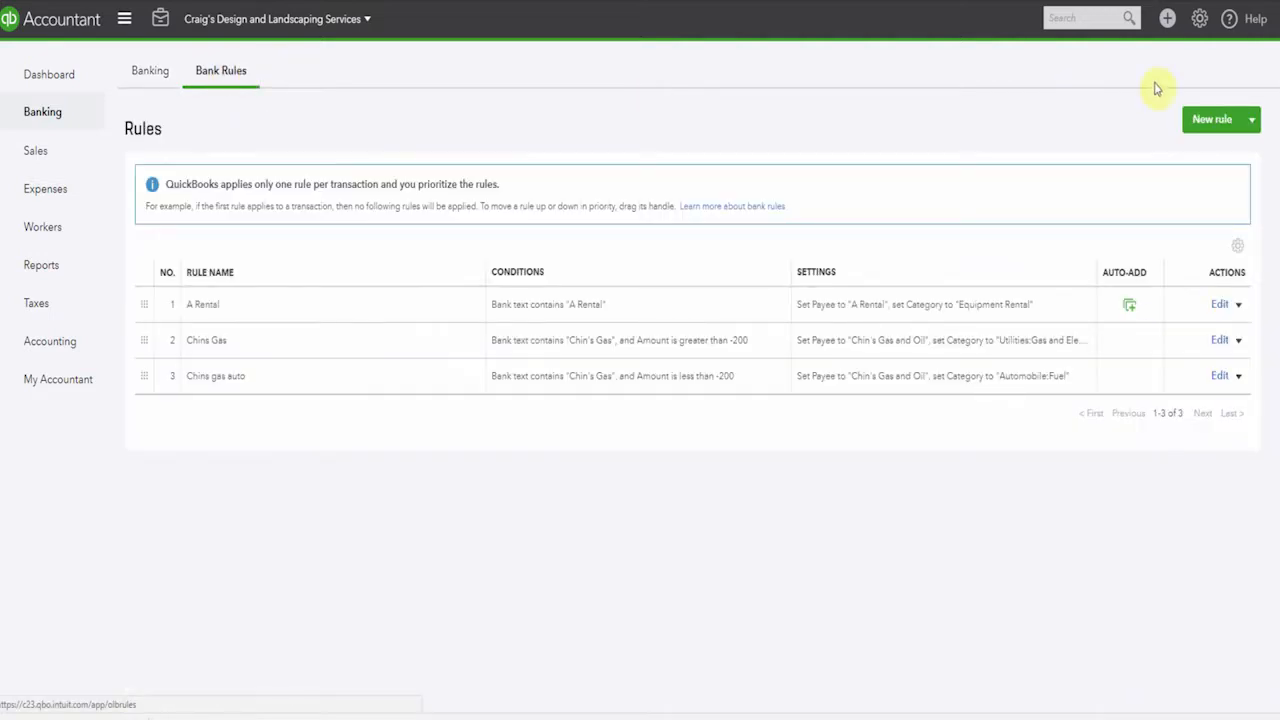
click(1213, 120)
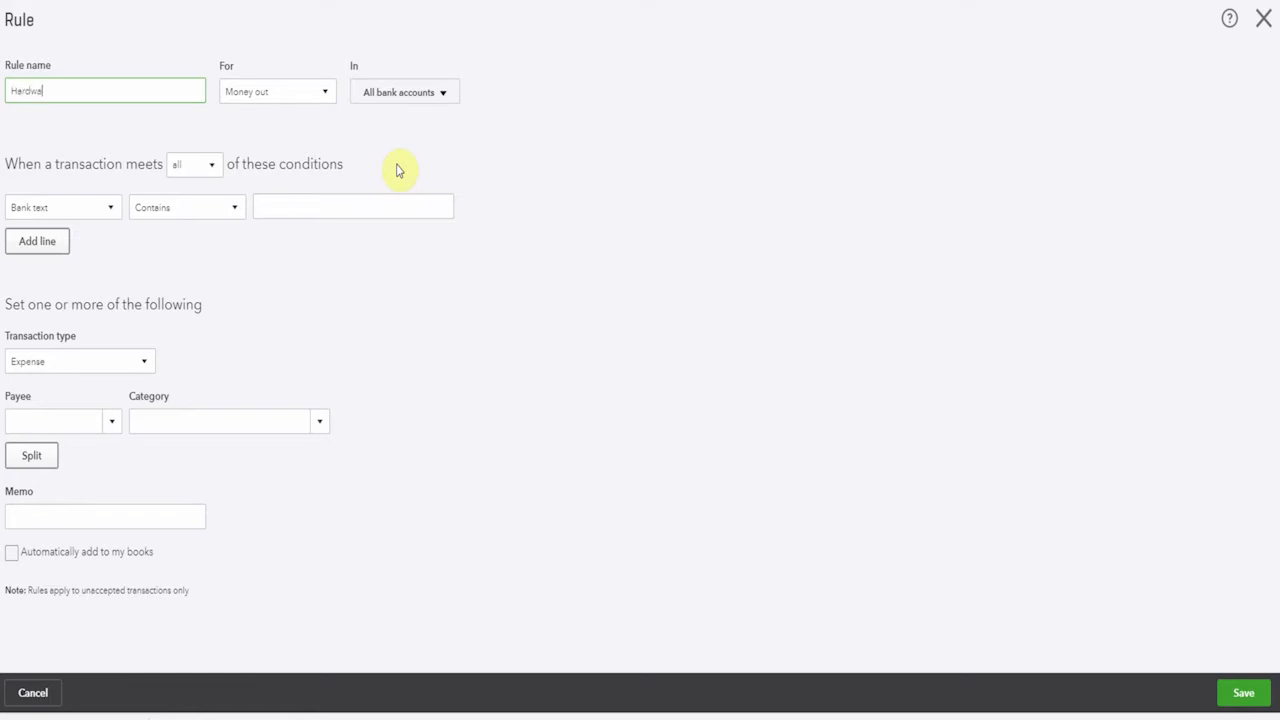
click(313, 200)
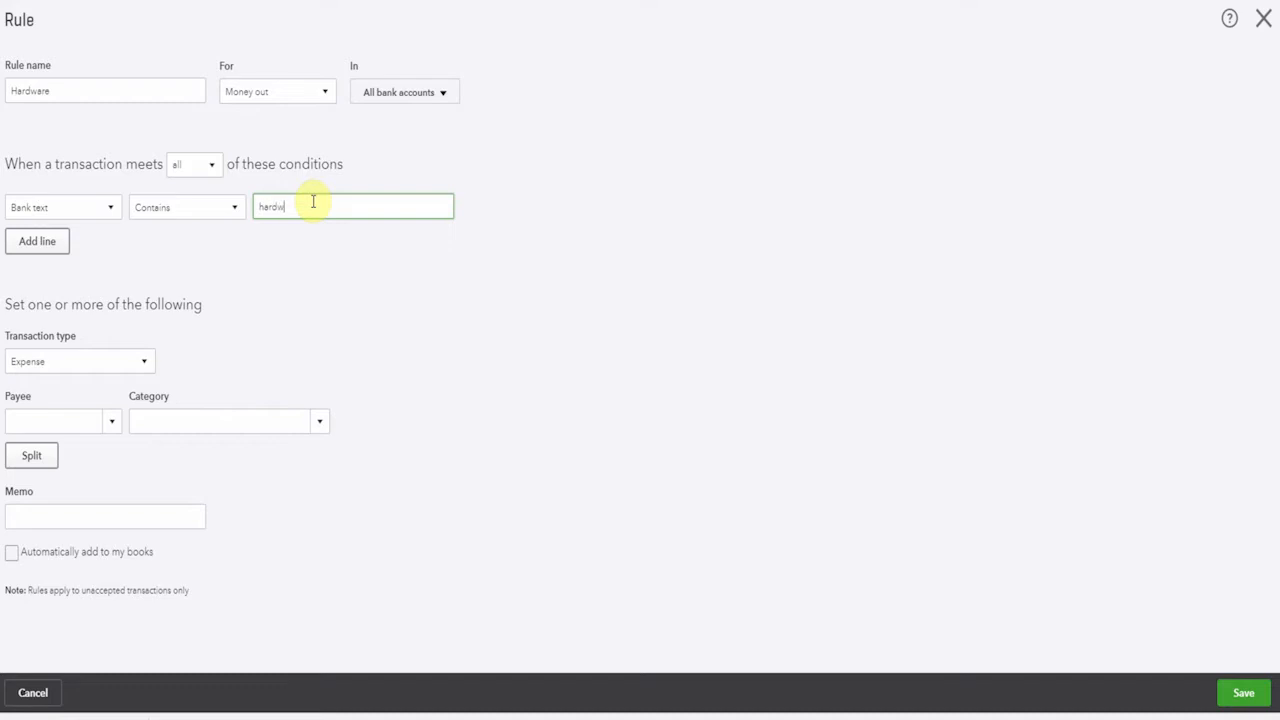
Add a second condition to the Hardware rule requiring the amount to be less than $50
click(58, 246)
click(131, 251)
click(100, 318)
click(338, 242)
text($50)
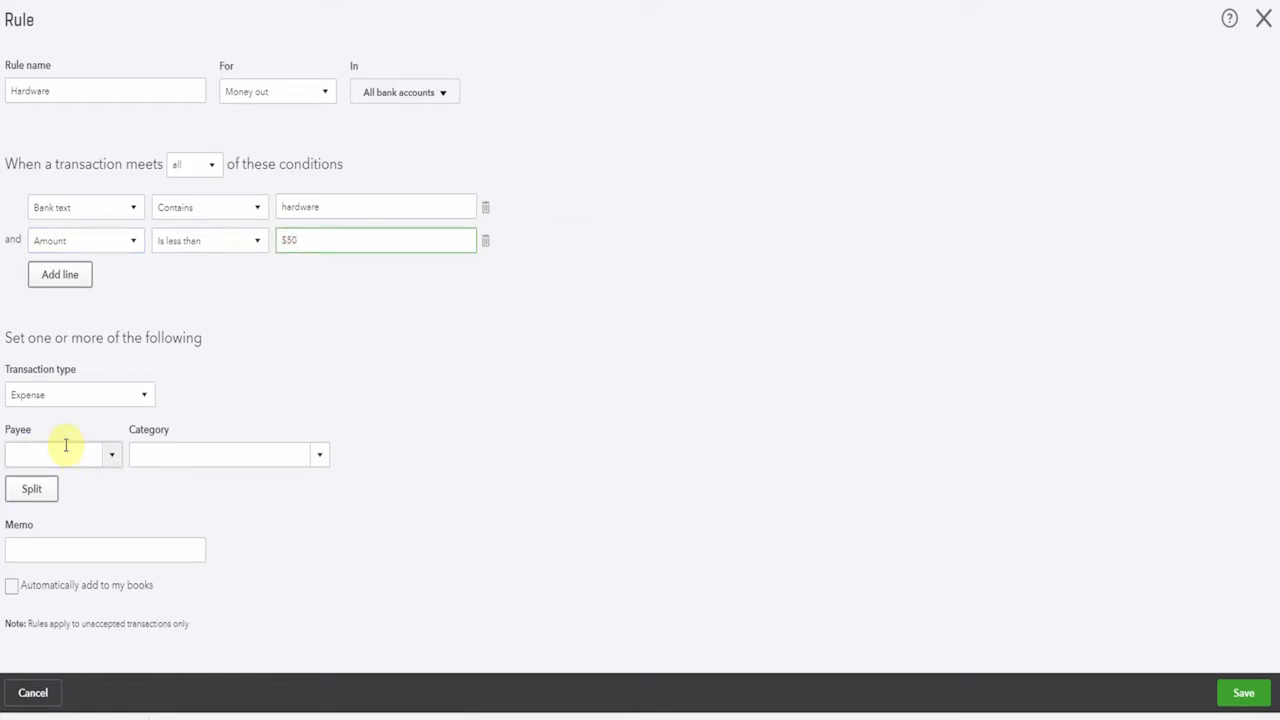
Set the category to Job Expenses:Job Materials, enable automatically adding matches to the books, and save the rule
click(157, 459)
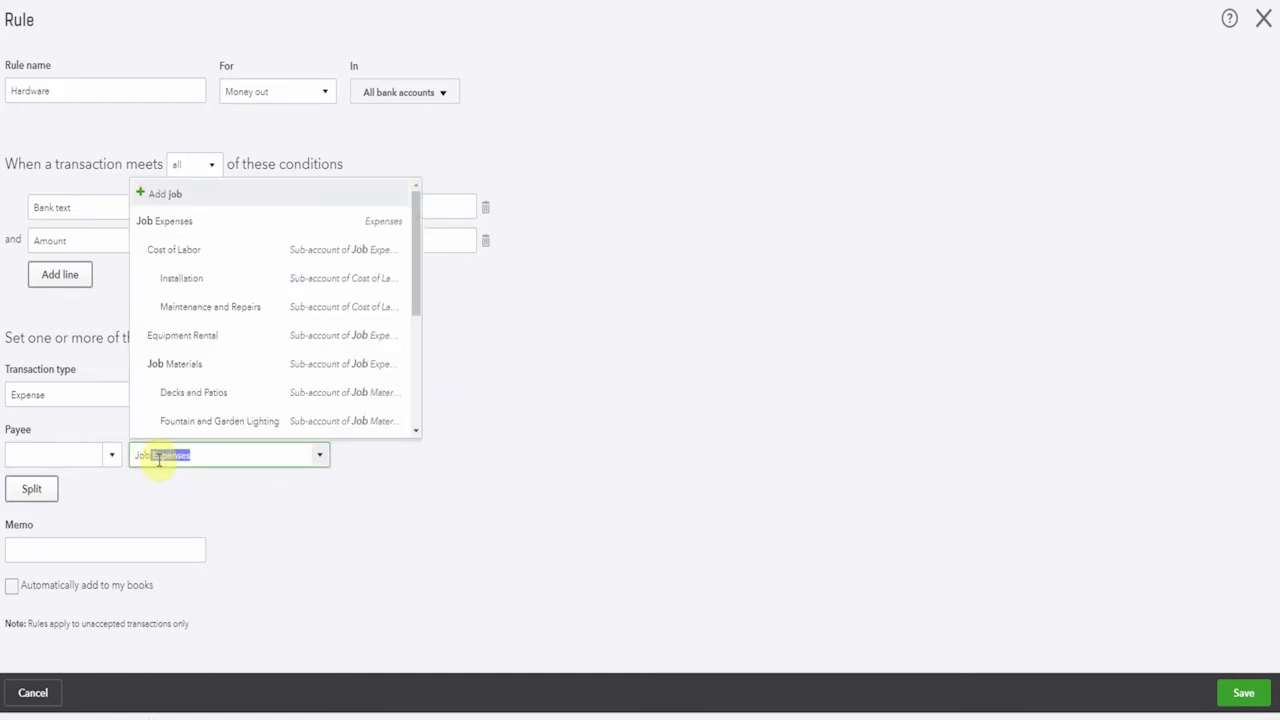
click(177, 366)
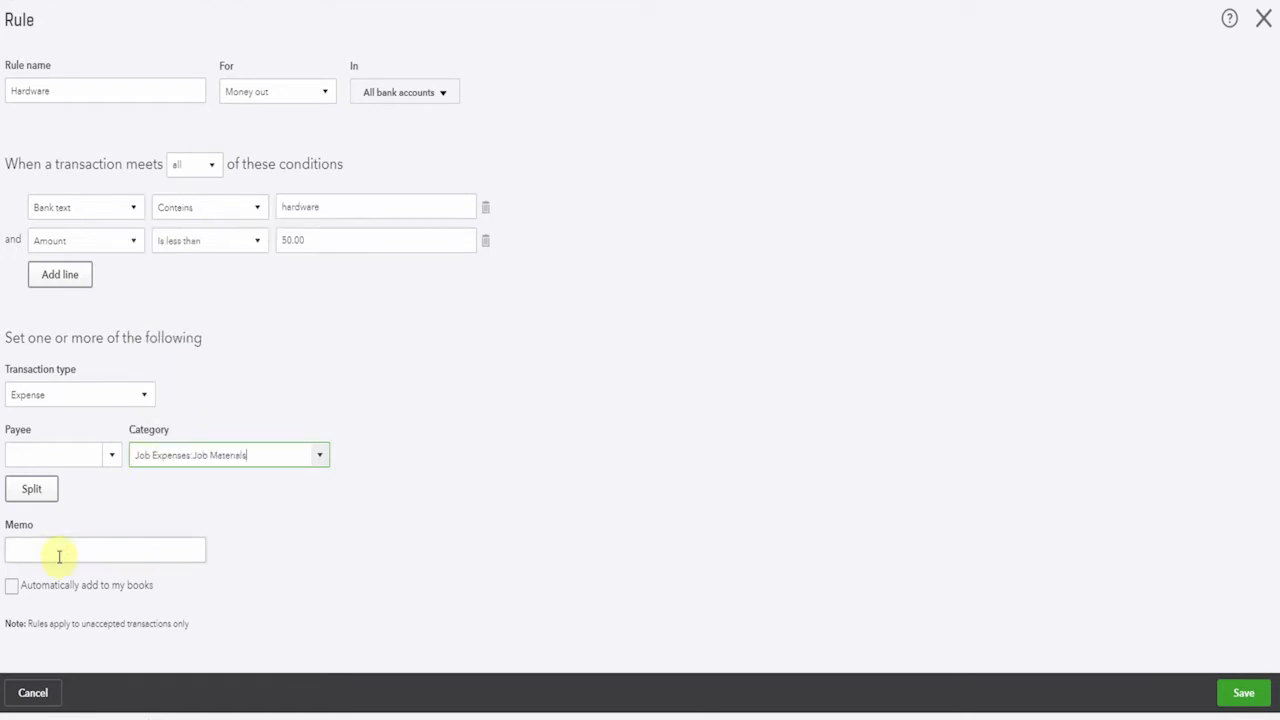
click(11, 587)
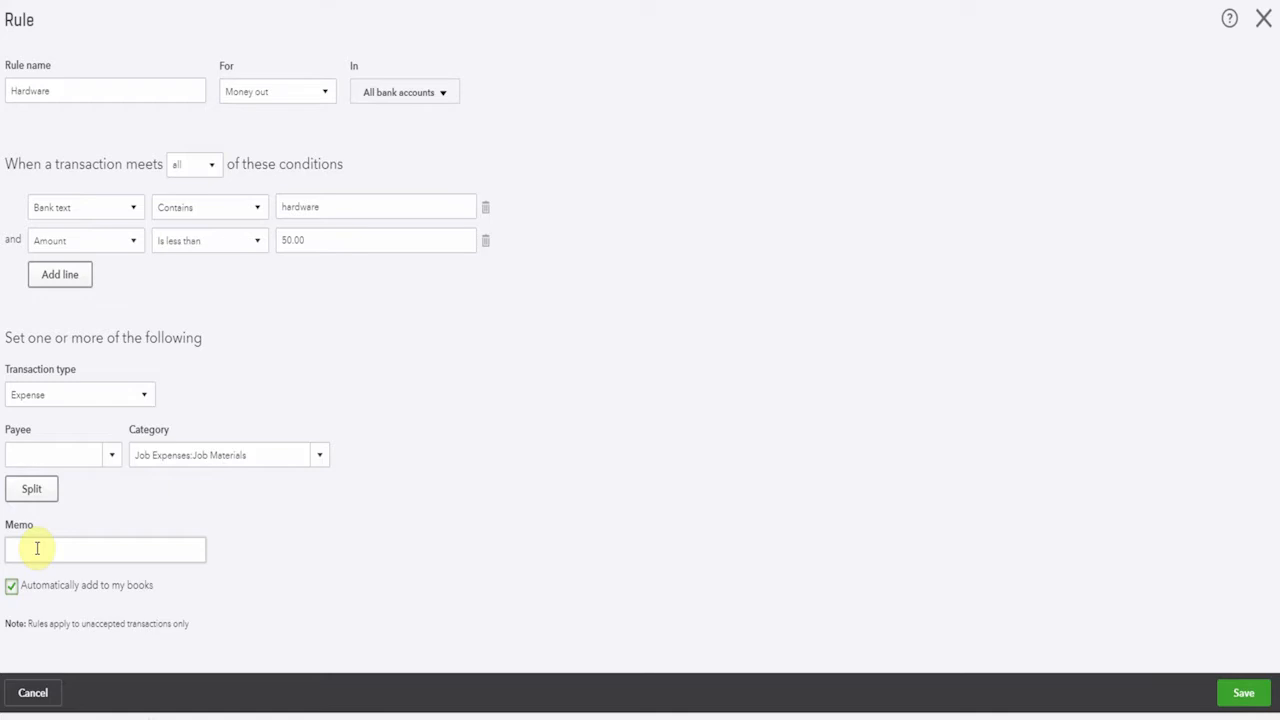
click(1243, 692)
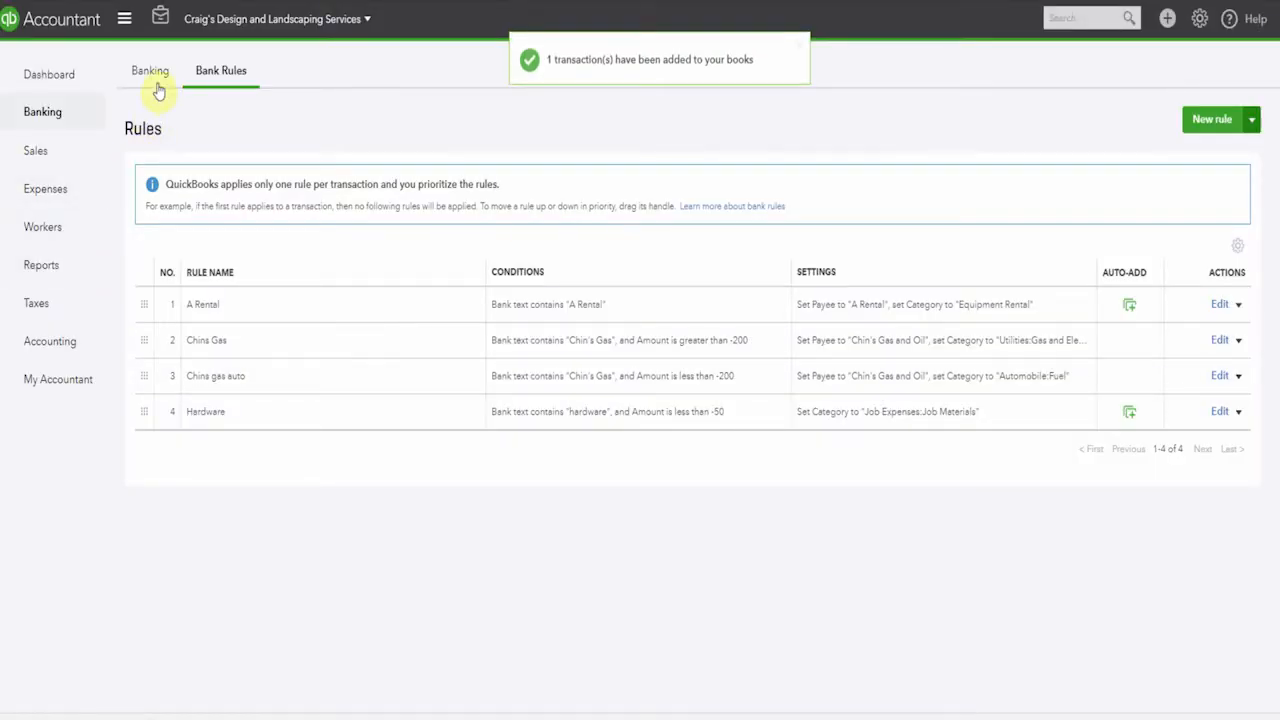
View the checking transactions already in QuickBooks to check which rules were applied to them
click(151, 72)
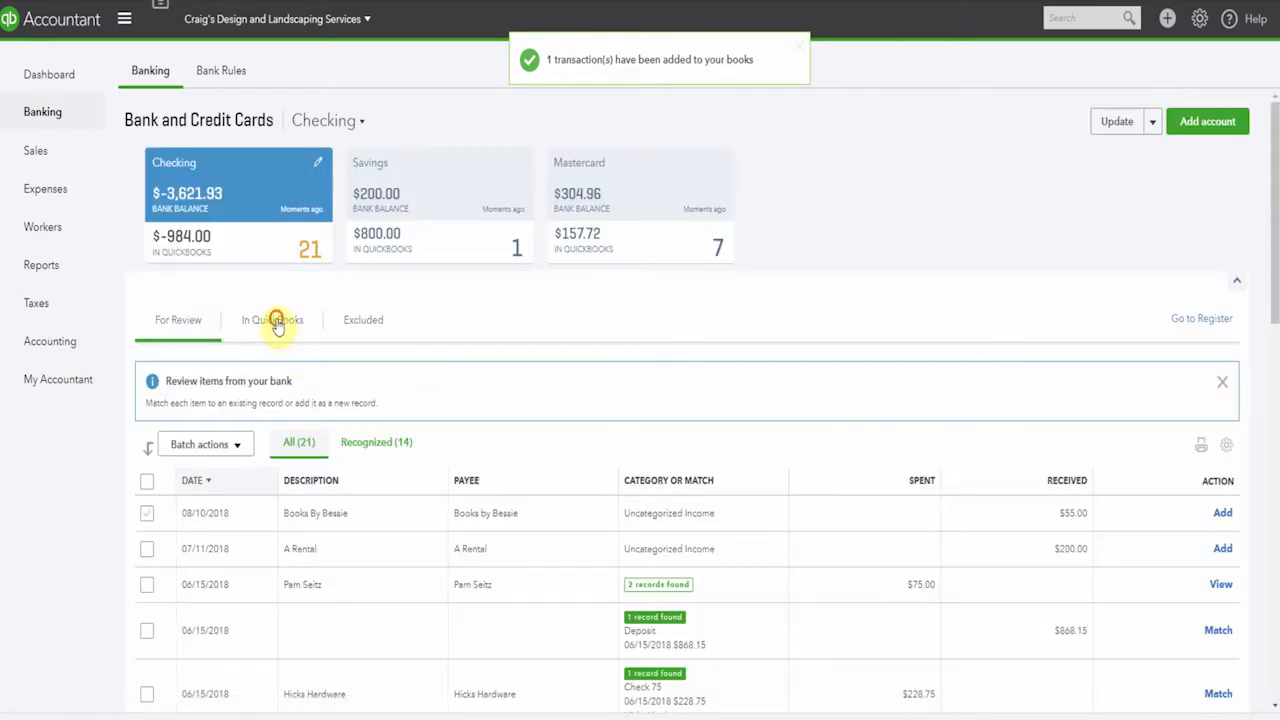
click(275, 320)
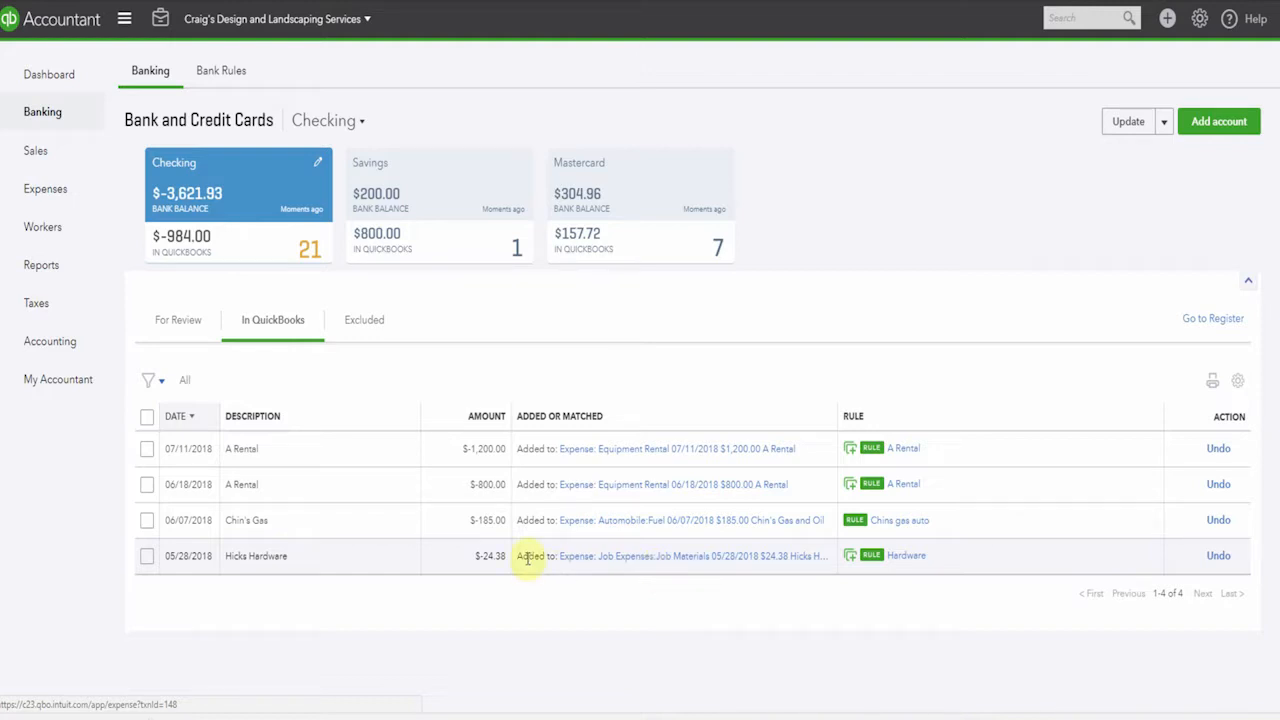
Run the Profit and Loss report, open the transaction detail behind Automobile Fuel, and dismiss the customization tip
click(45, 265)
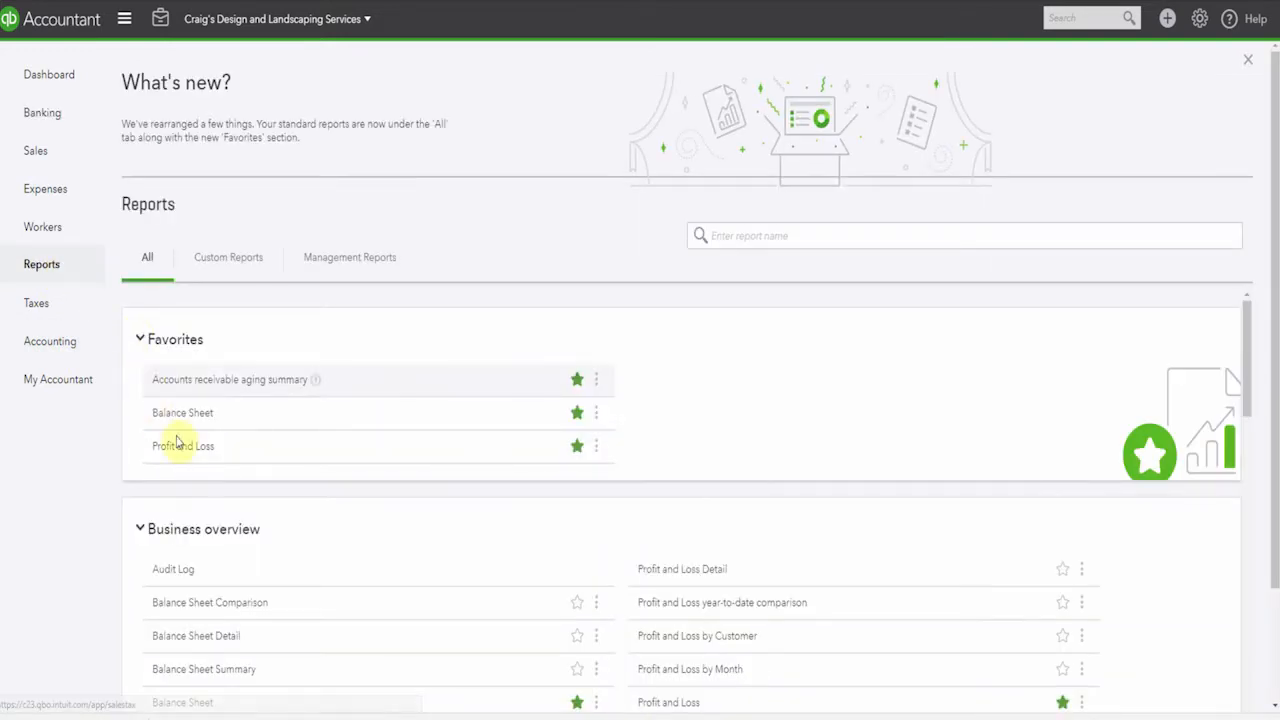
click(184, 447)
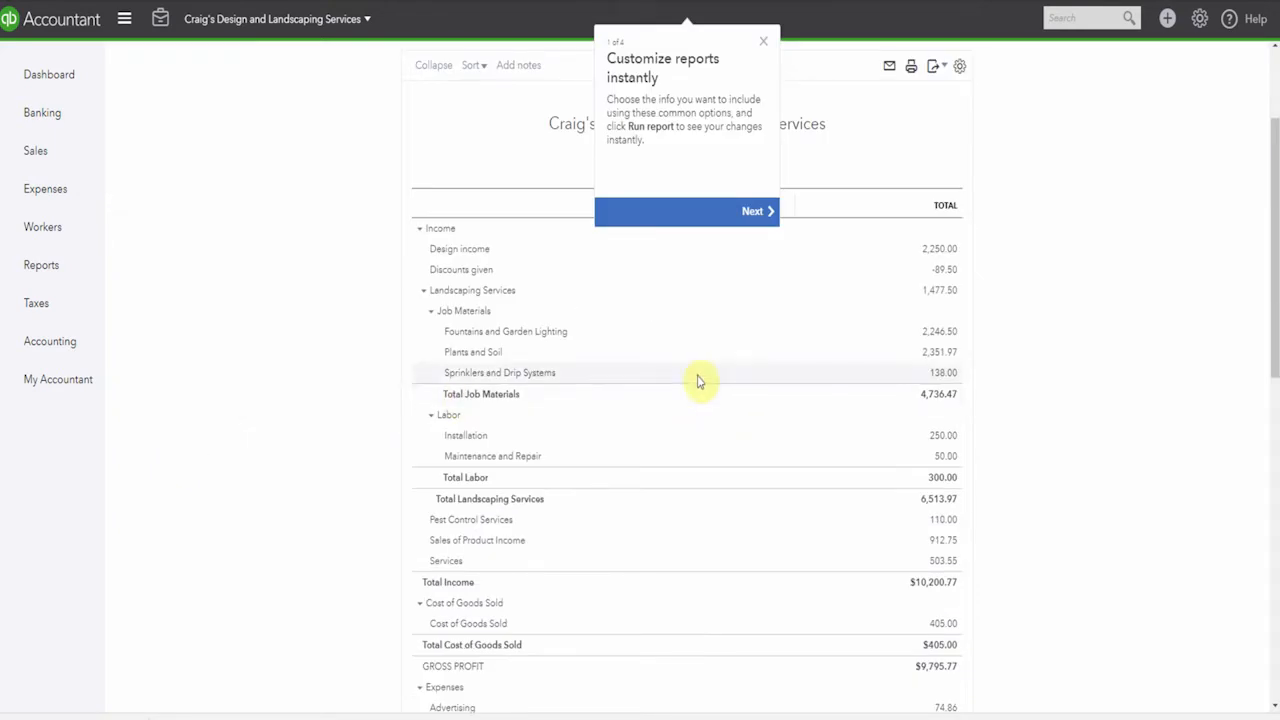
scroll(700, 376, down, 2)
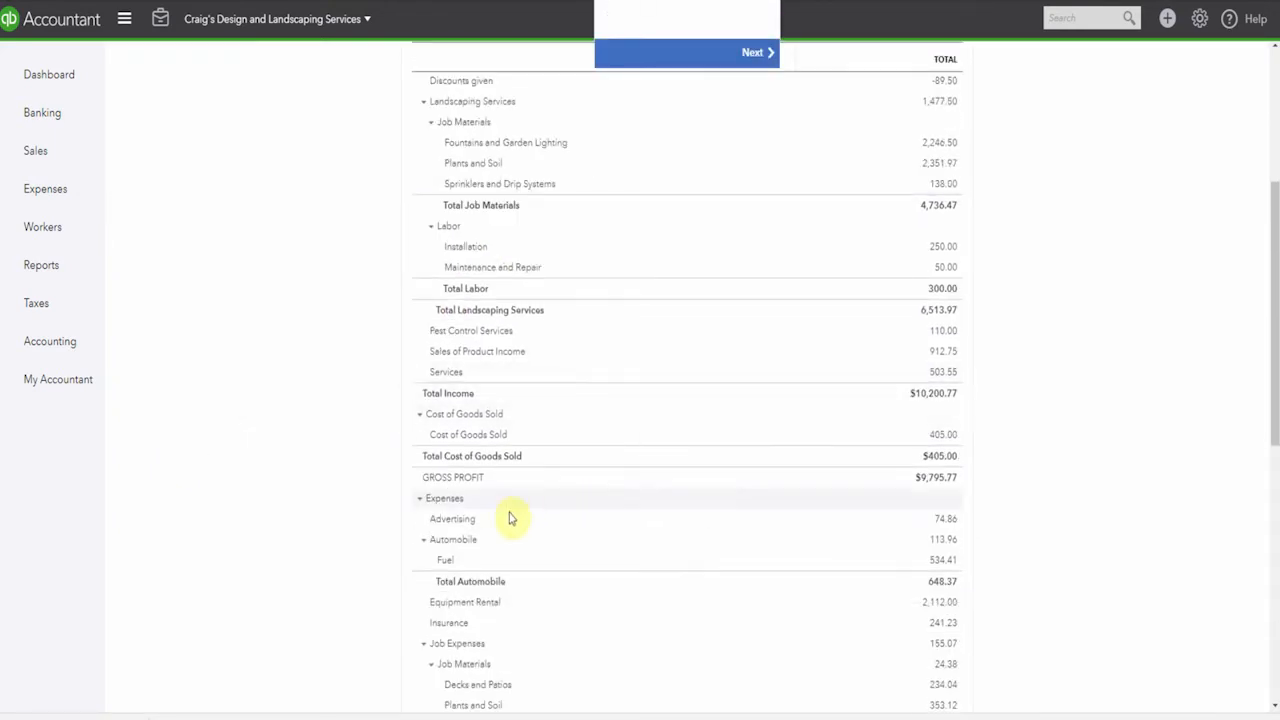
click(940, 563)
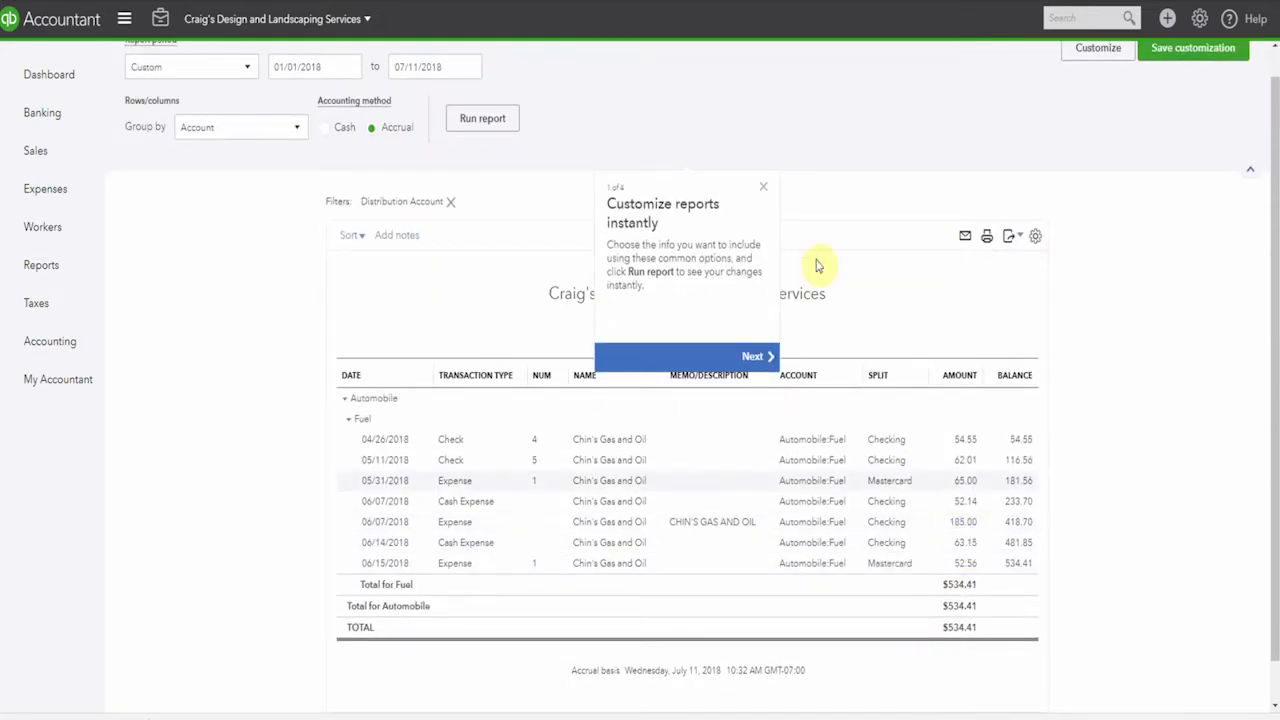
click(762, 189)
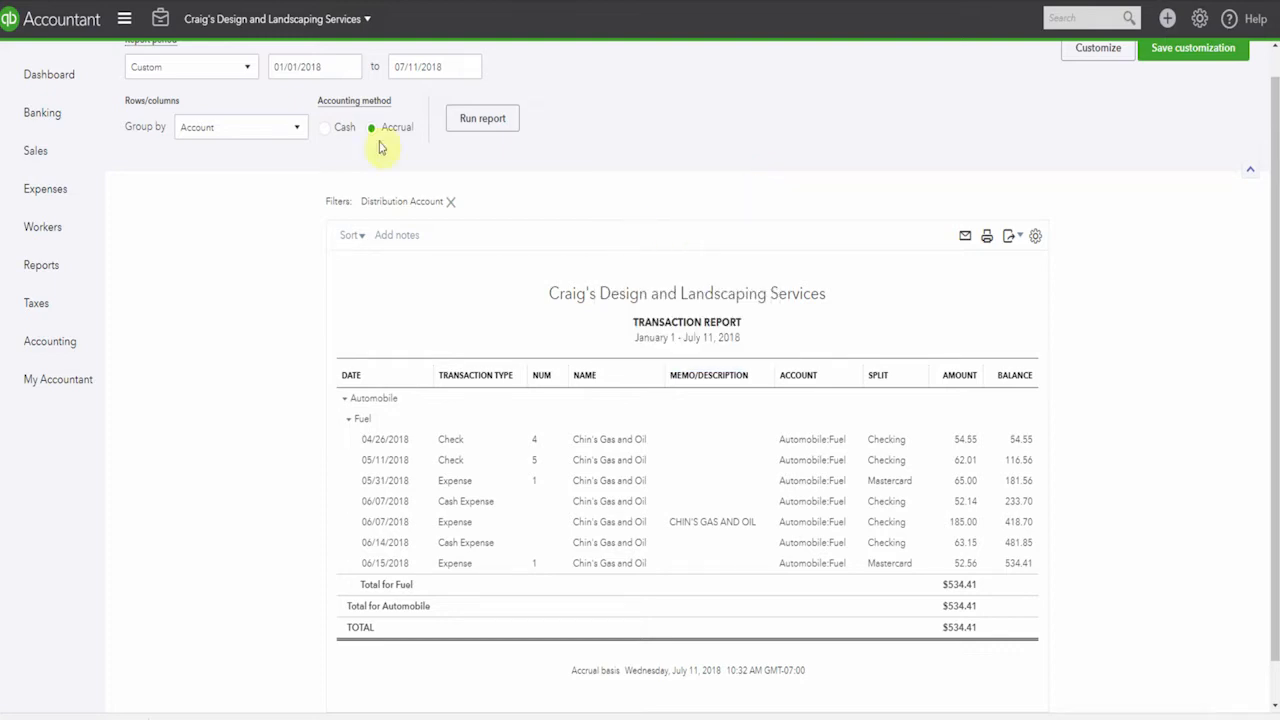
Return to the Profit and Loss summary and examine its Expenses section
scroll(190, 105, up, 1)
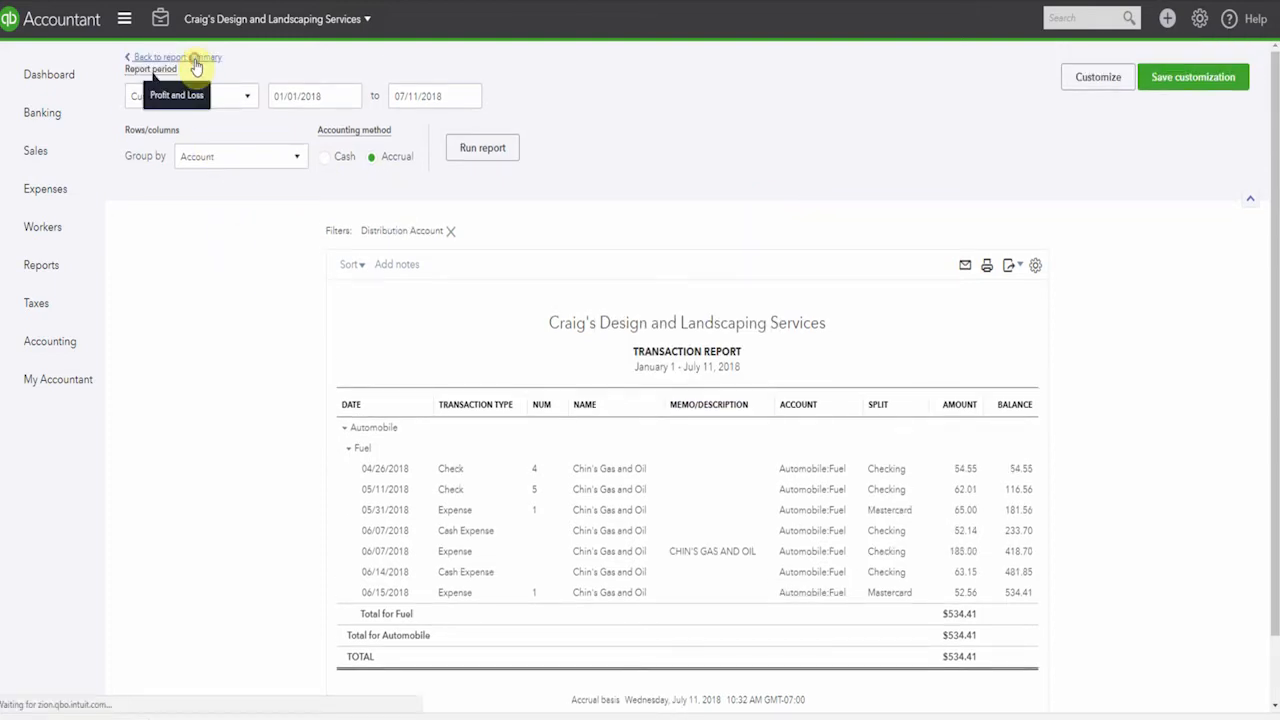
click(193, 60)
scroll(197, 66, down, 3)
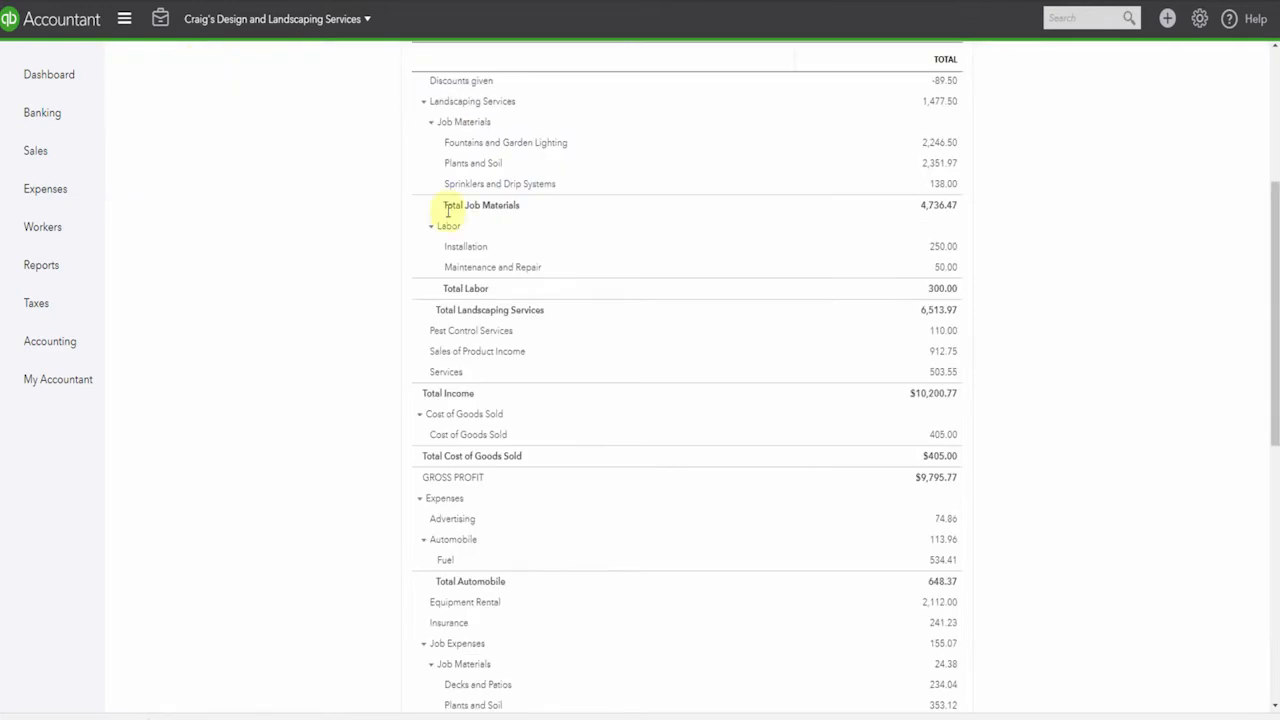
Review the transactions behind the Equipment Rental total in the Profit and Loss report and return to the report summary
scroll(651, 394, down, 3)
scroll(843, 421, up, 2)
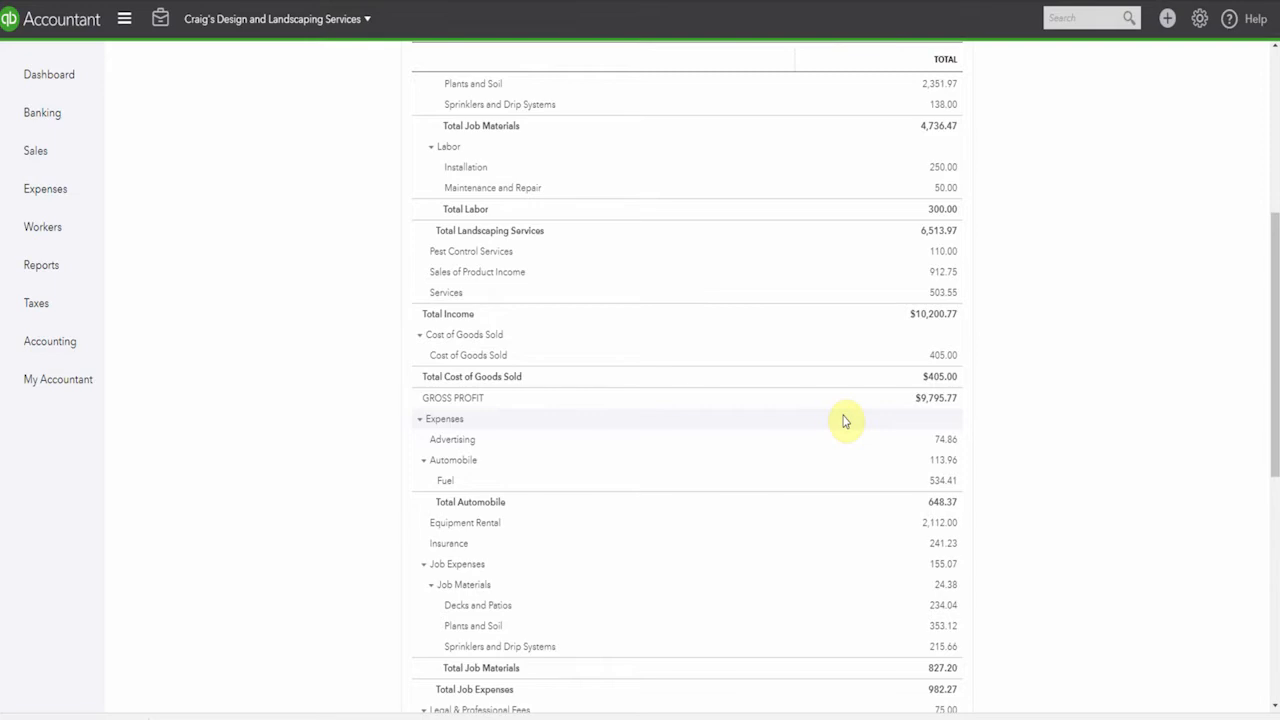
scroll(848, 420, up, 2)
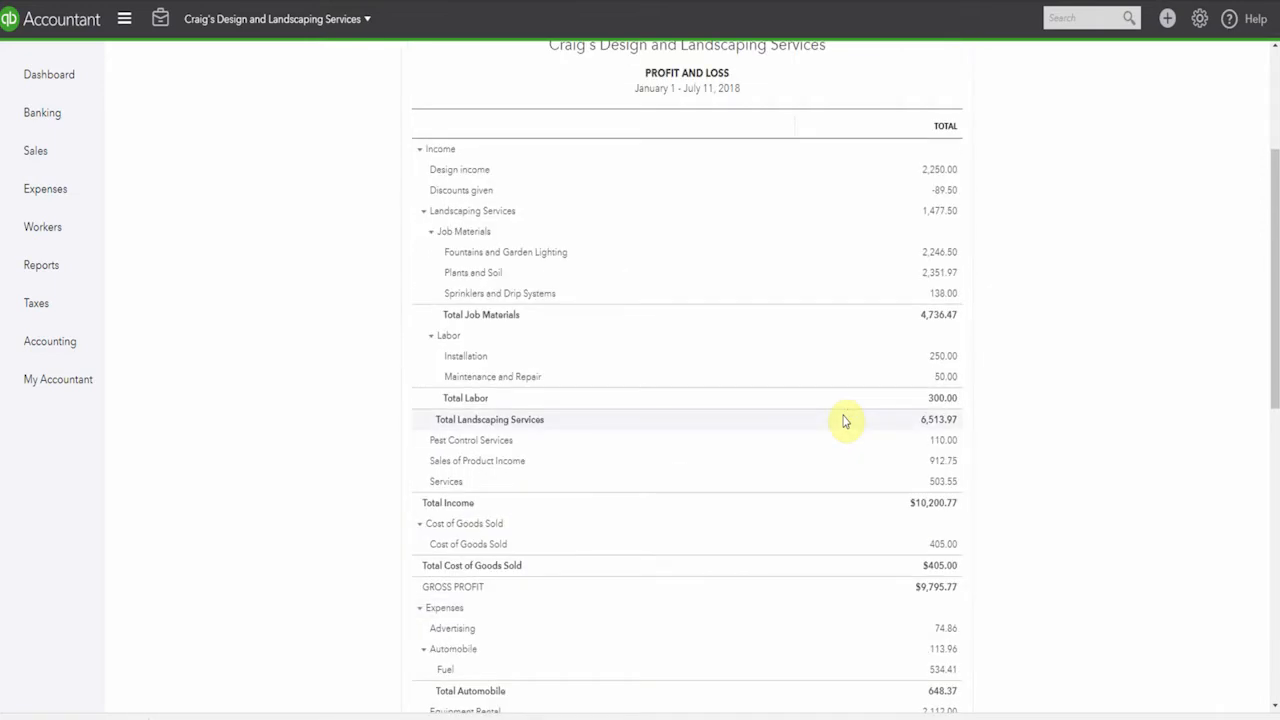
scroll(700, 400, down, 4)
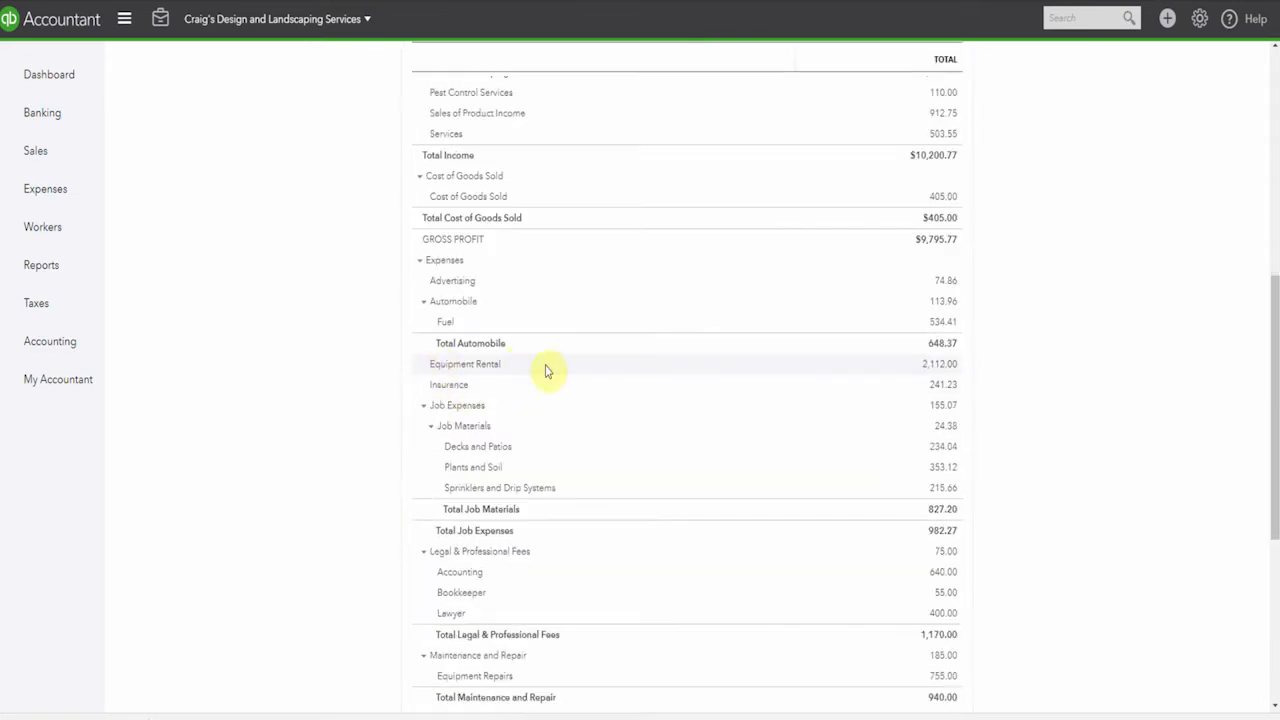
click(944, 369)
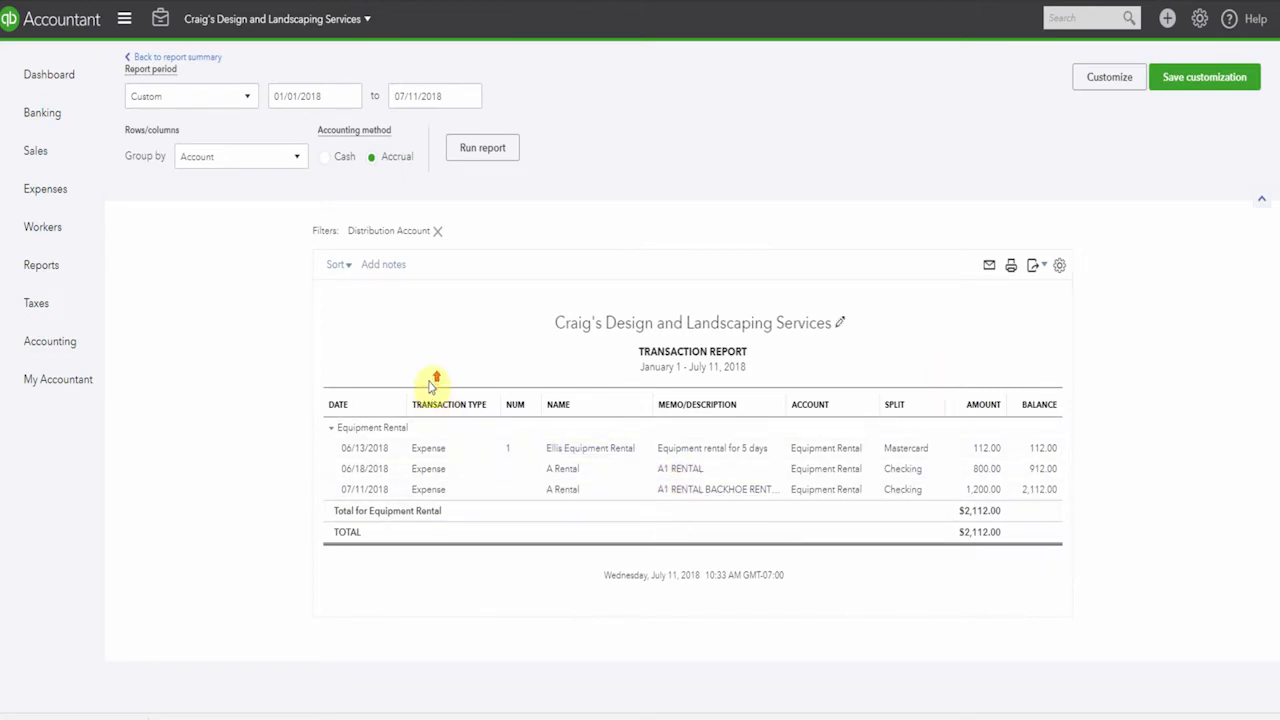
click(188, 57)
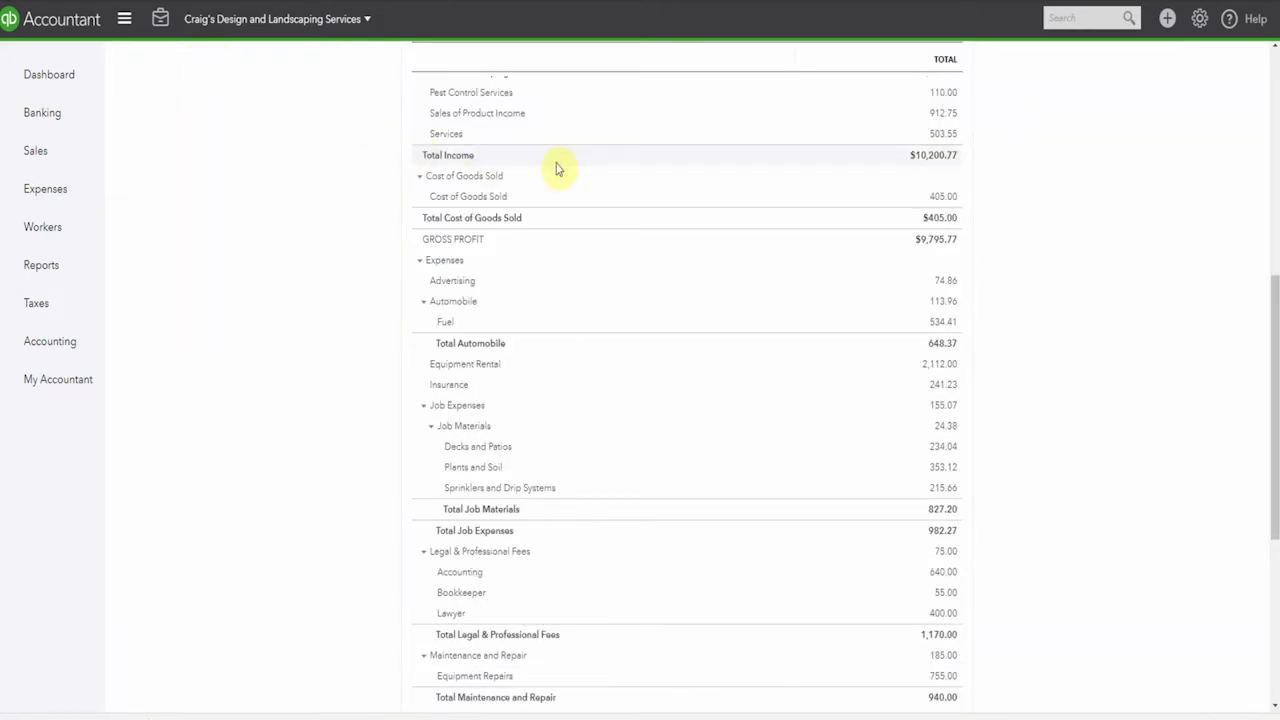
Review the transactions behind the Job Materials amount under Job Expenses and return to the Profit and Loss summary
scroll(740, 330, down, 3)
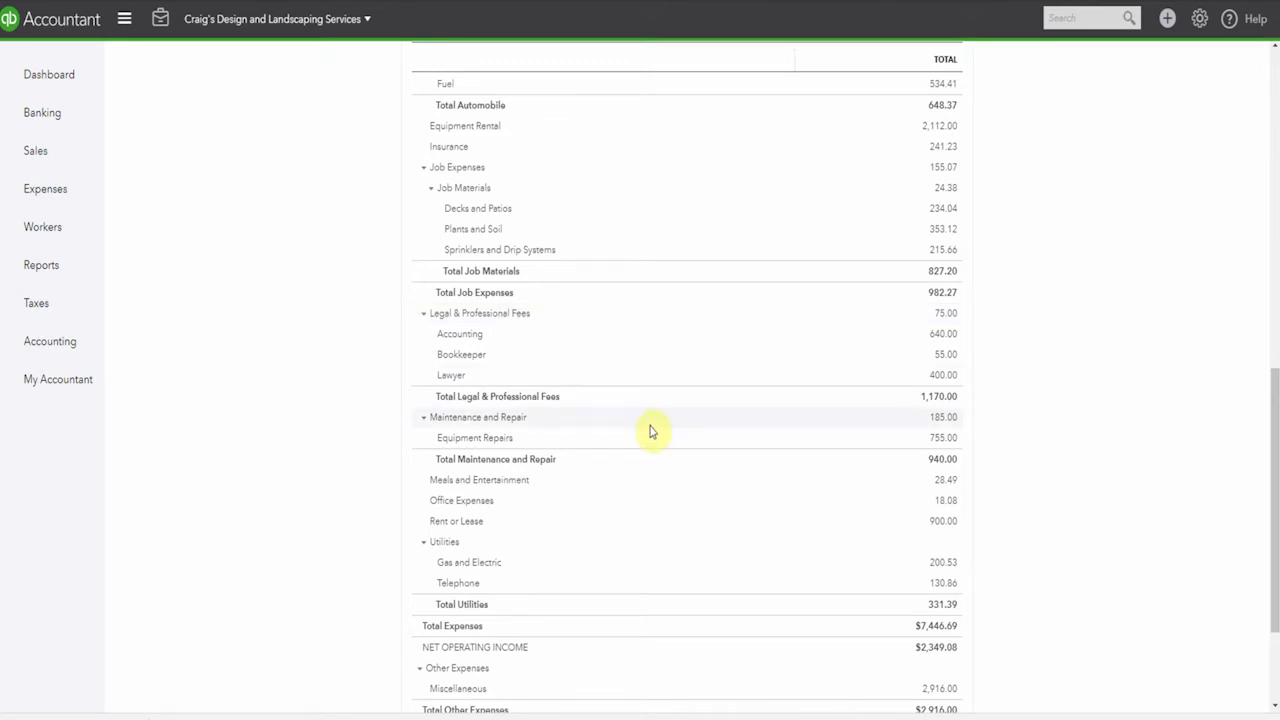
click(946, 189)
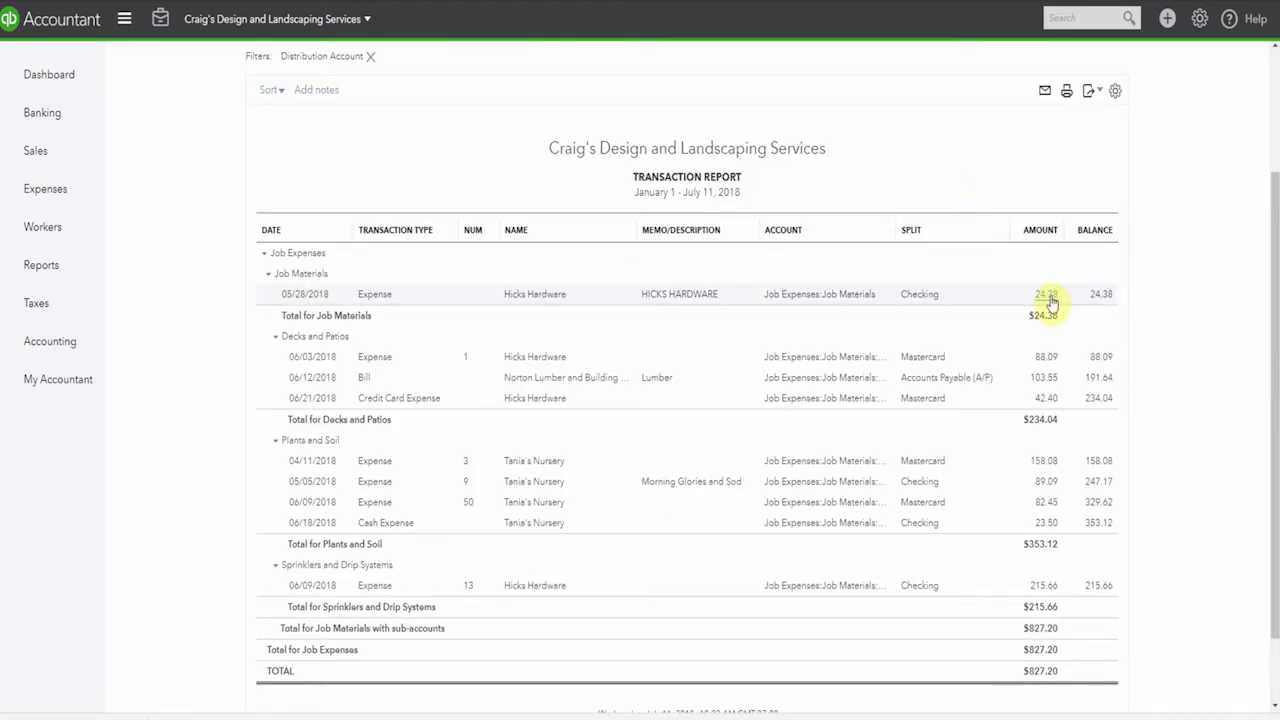
scroll(286, 149, up, 2)
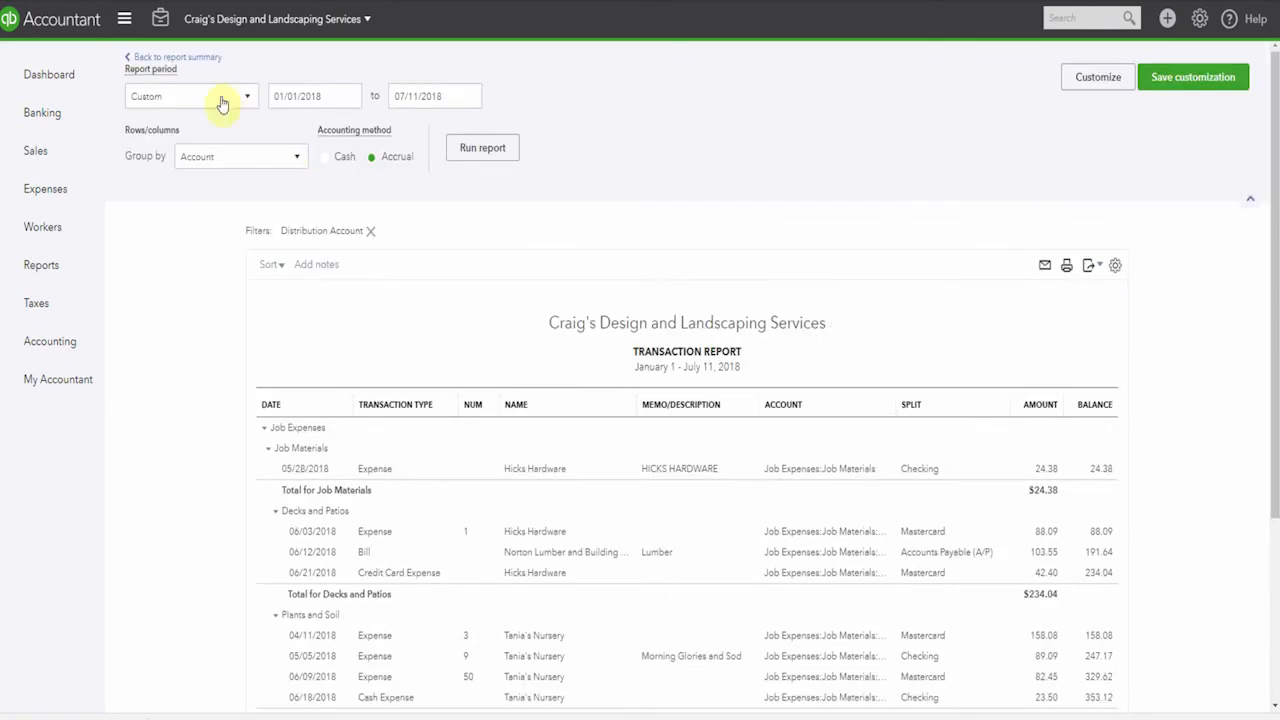
click(199, 68)
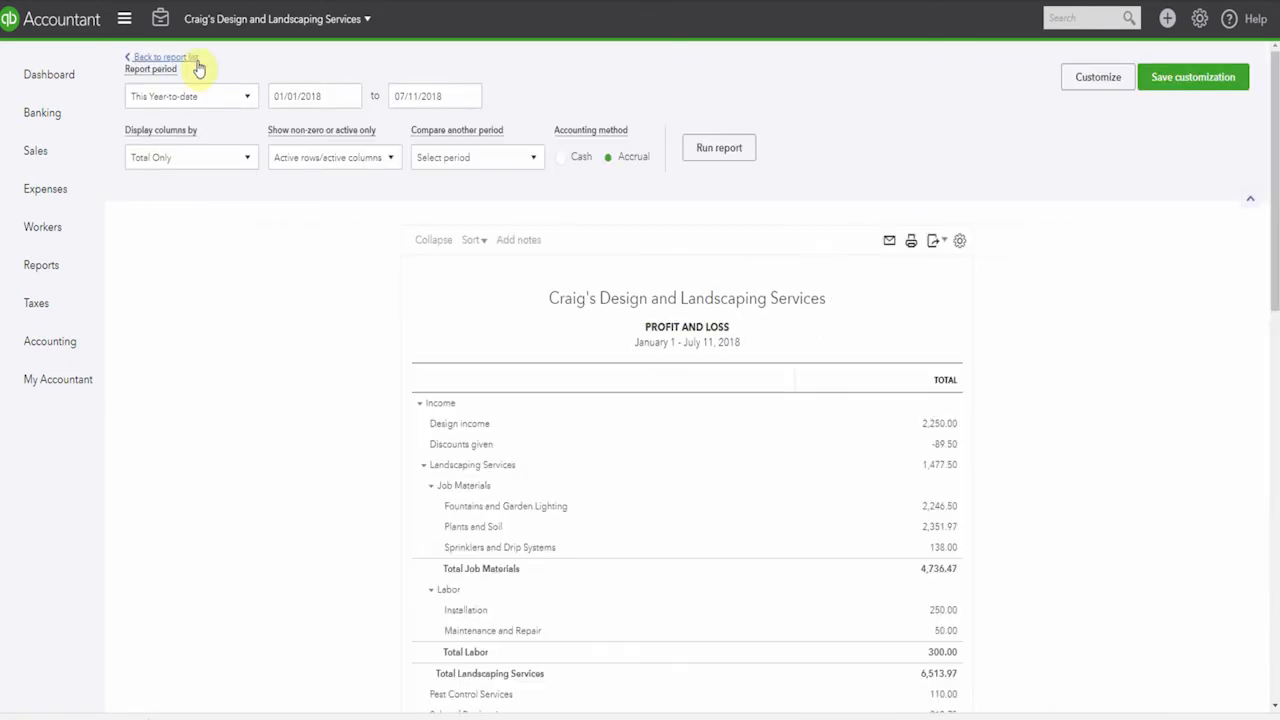
scroll(257, 97, down, 8)
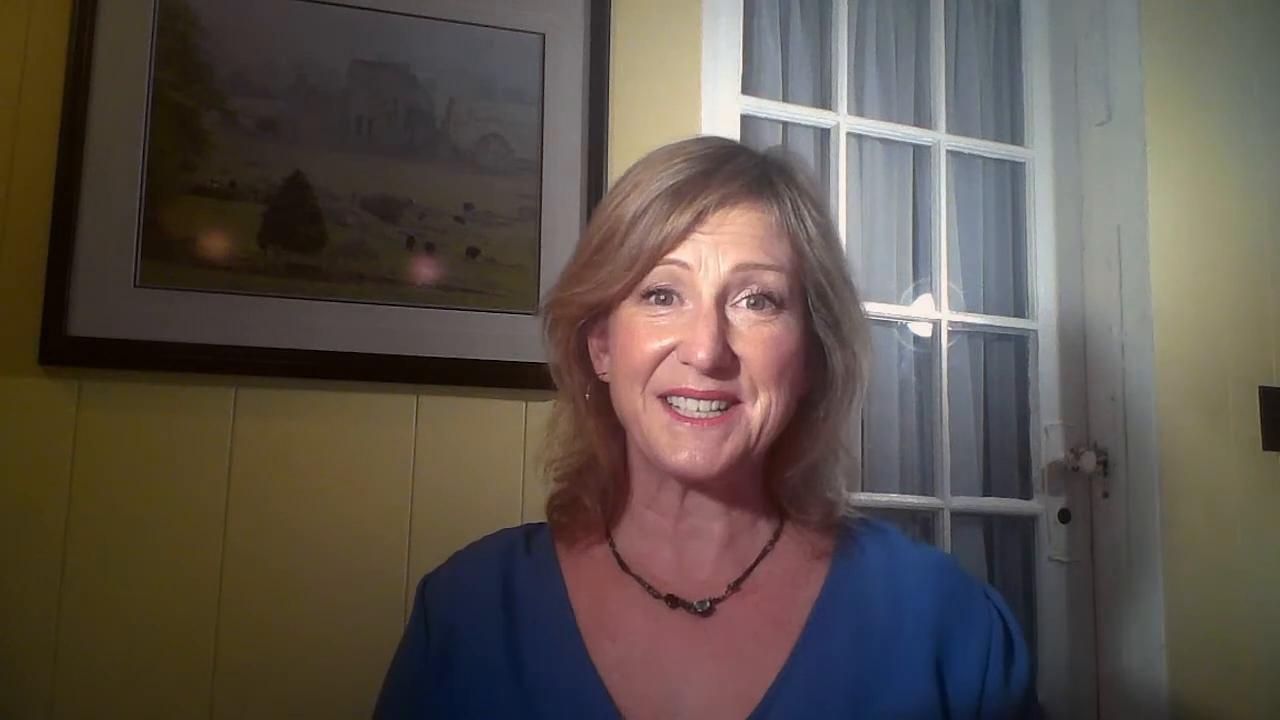